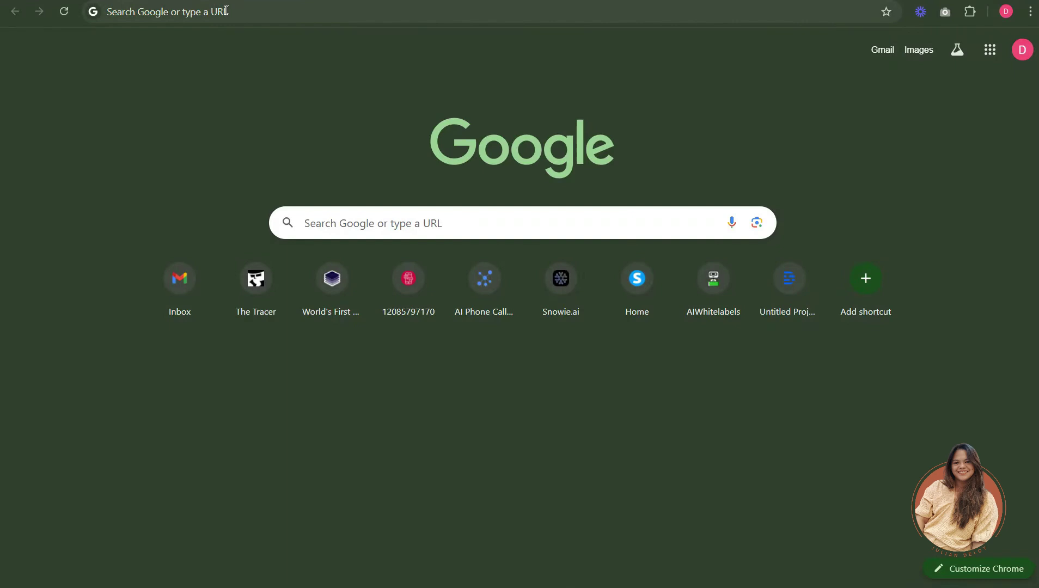
# - Search Google for 'blogger' and sign in to Blogger through the search result
pyautogui.click(226, 11)
pyautogui.write('blogger')
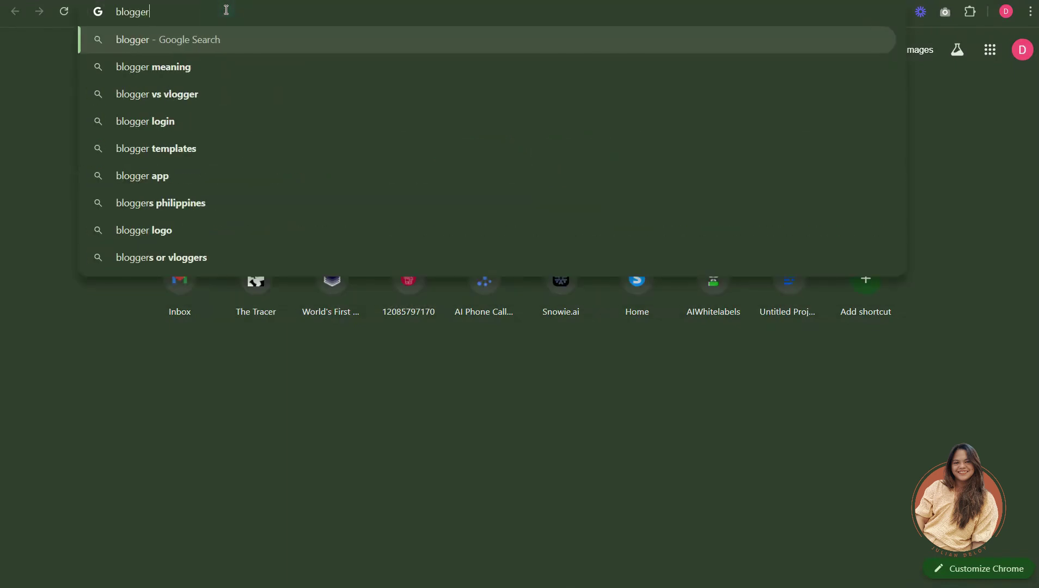
pyautogui.press('Return')
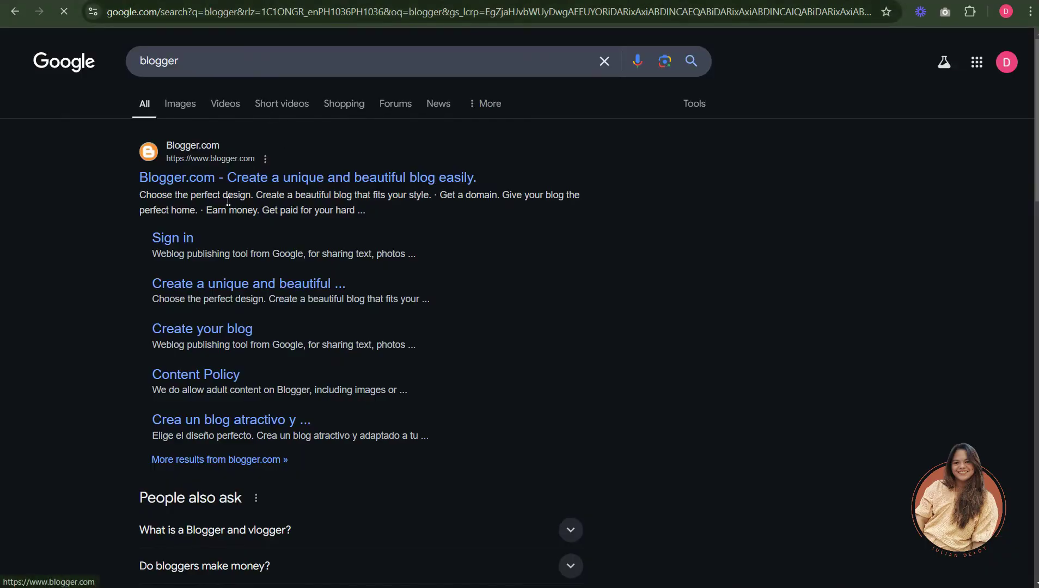
pyautogui.click(181, 239)
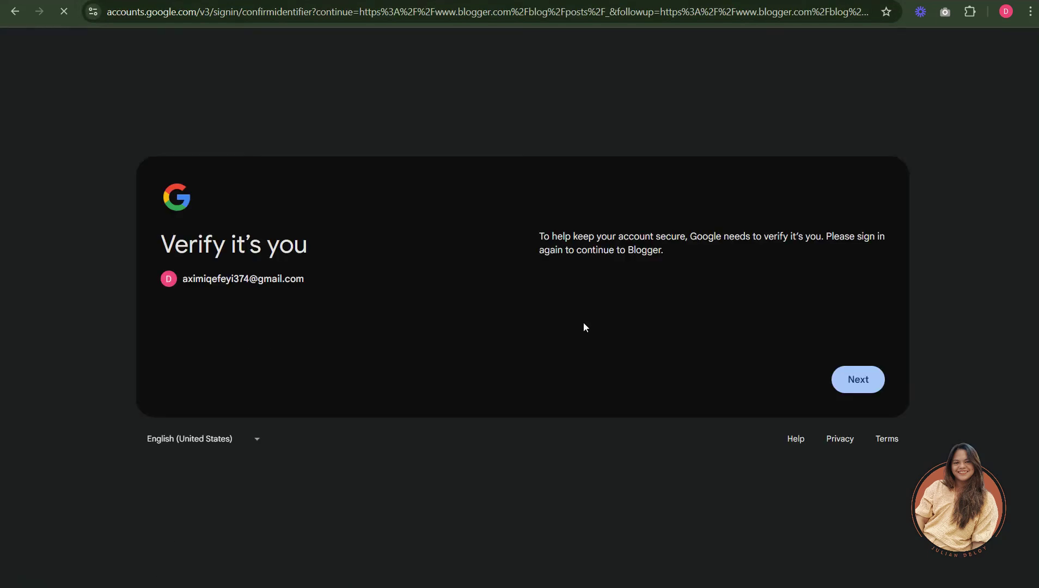
pyautogui.click(847, 372)
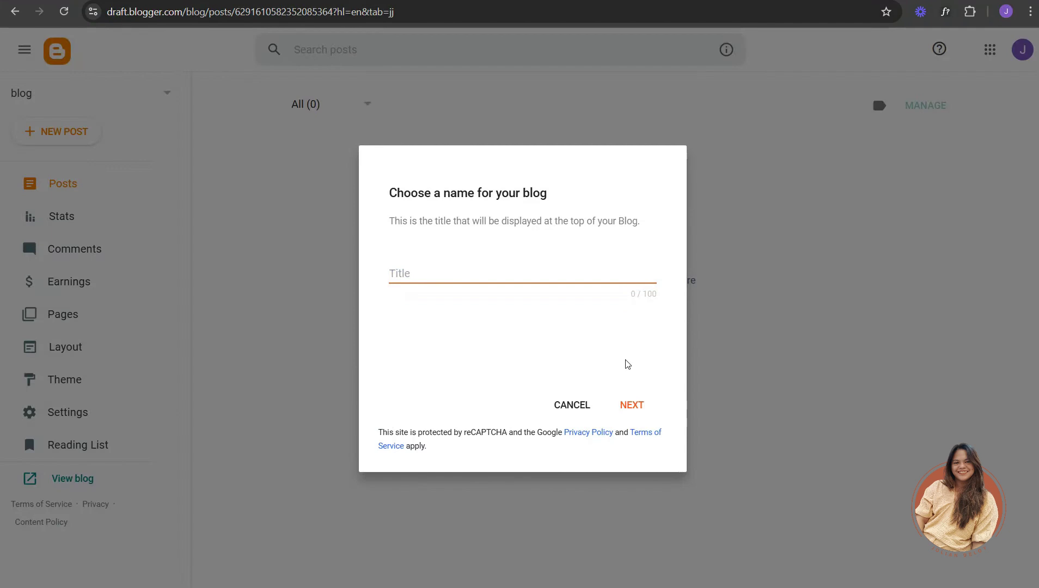
# - Title the new blog 'Youtube', give it an available blogspot address, and save it
pyautogui.click(480, 269)
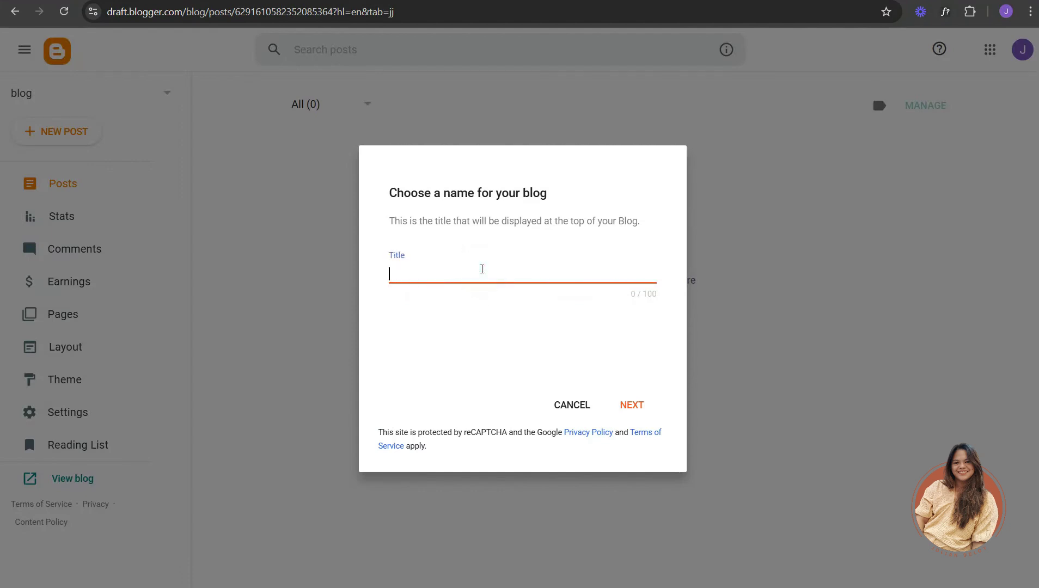
pyautogui.write('Youtube')
pyautogui.click(637, 406)
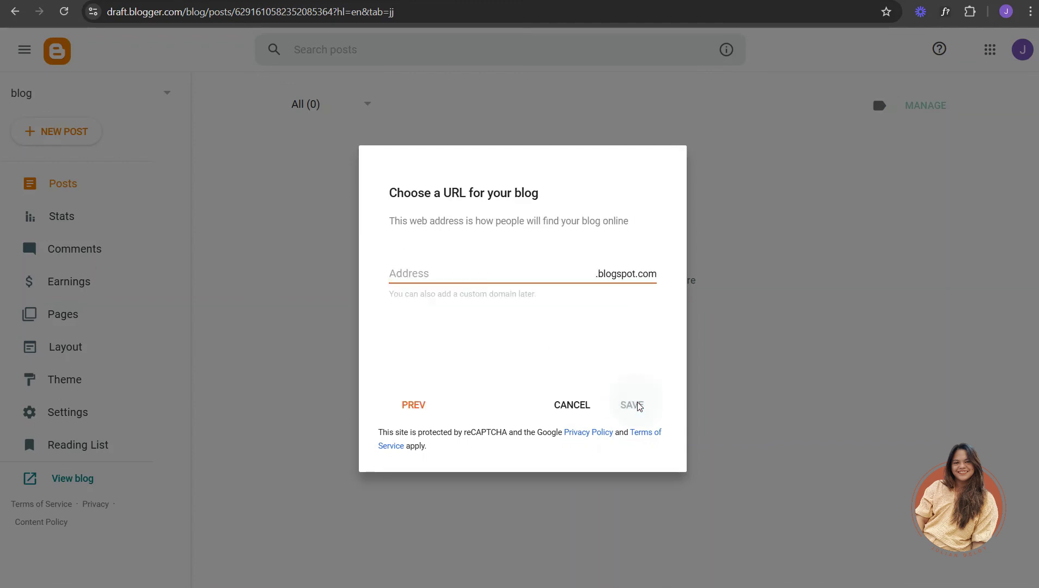
pyautogui.click(506, 275)
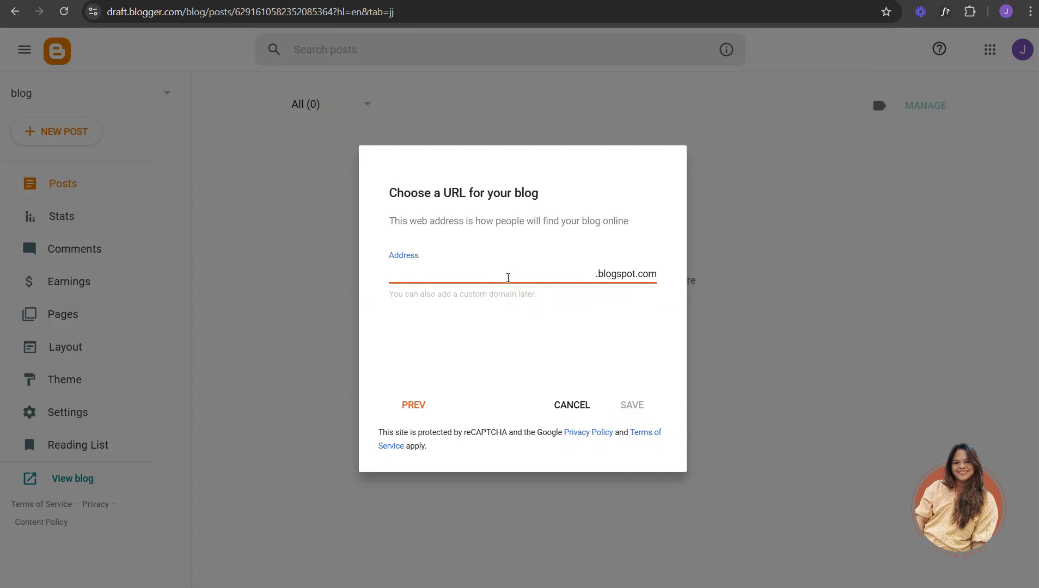
pyautogui.write('youtube')
pyautogui.click(388, 275)
pyautogui.write('julian')
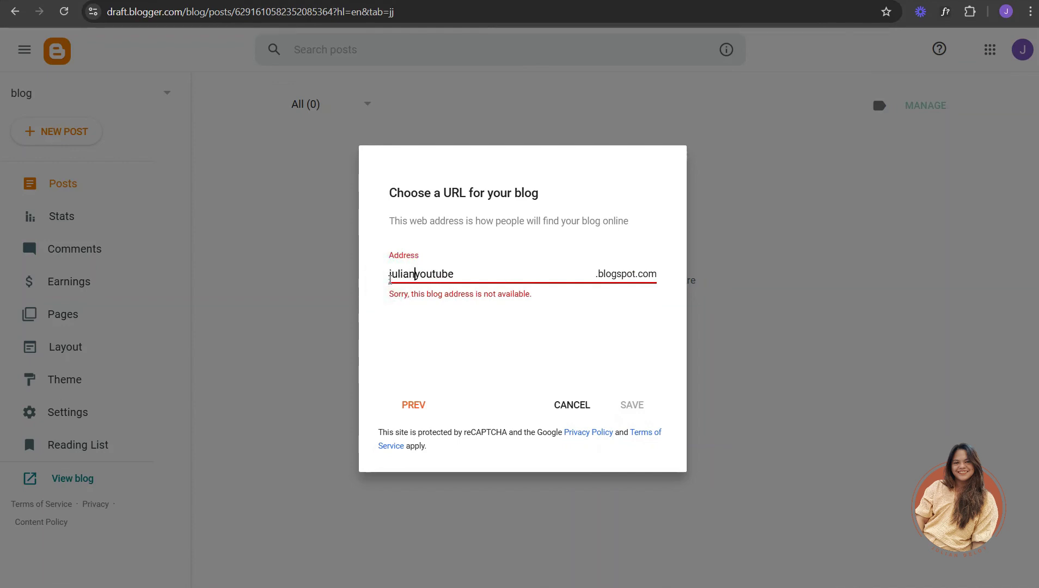
pyautogui.write('-')
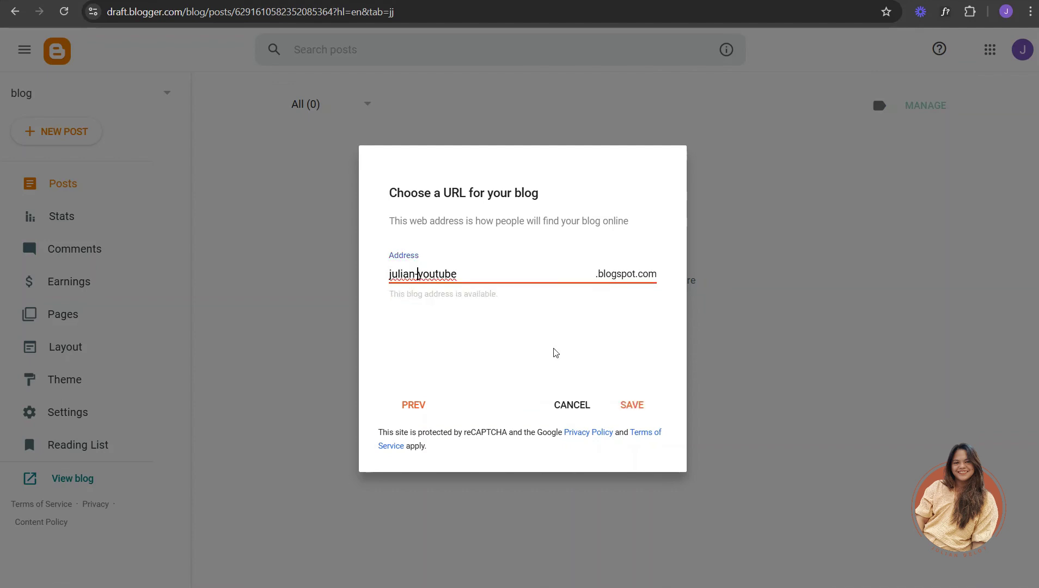
pyautogui.click(631, 405)
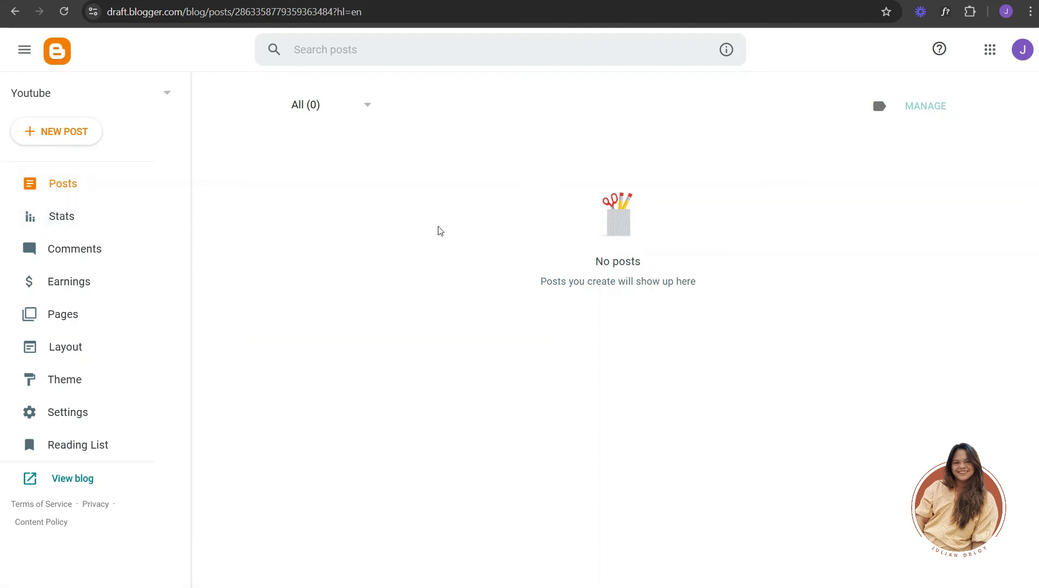
# - Copy the blog's numeric ID from the page address and return to the Make scenario
pyautogui.click(267, 13)
pyautogui.click(339, 13)
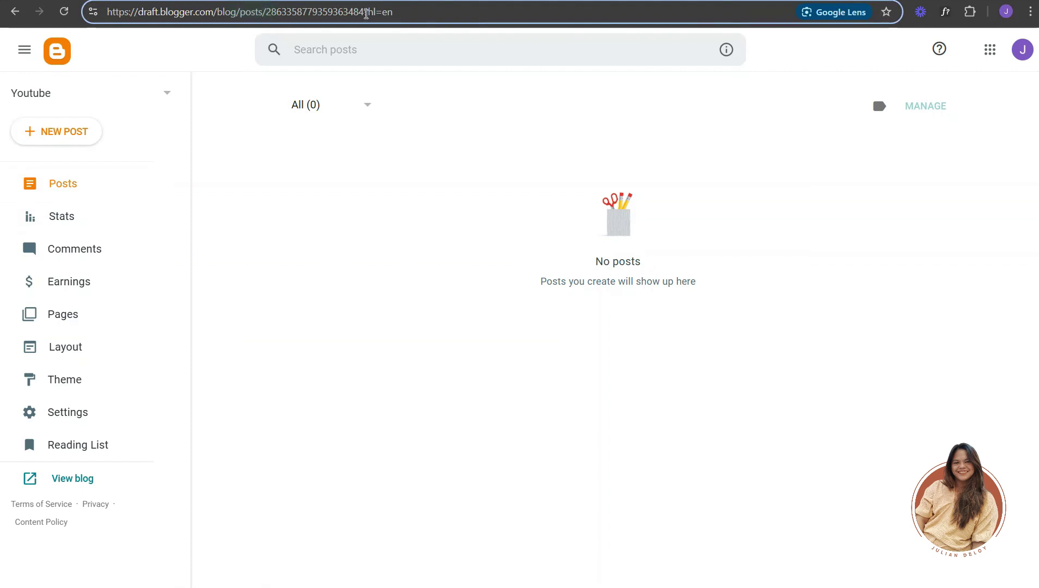
pyautogui.moveTo(365, 13); pyautogui.dragTo(277, 13)
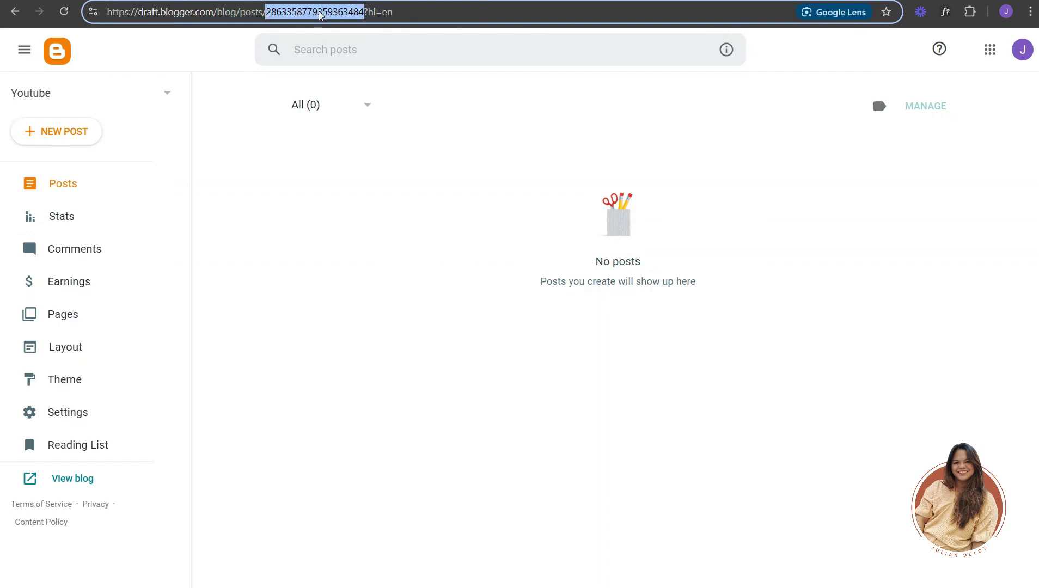
pyautogui.rightClick(286, 17)
pyautogui.click(360, 139)
pyautogui.hotkey('ctrl', 'Tab')
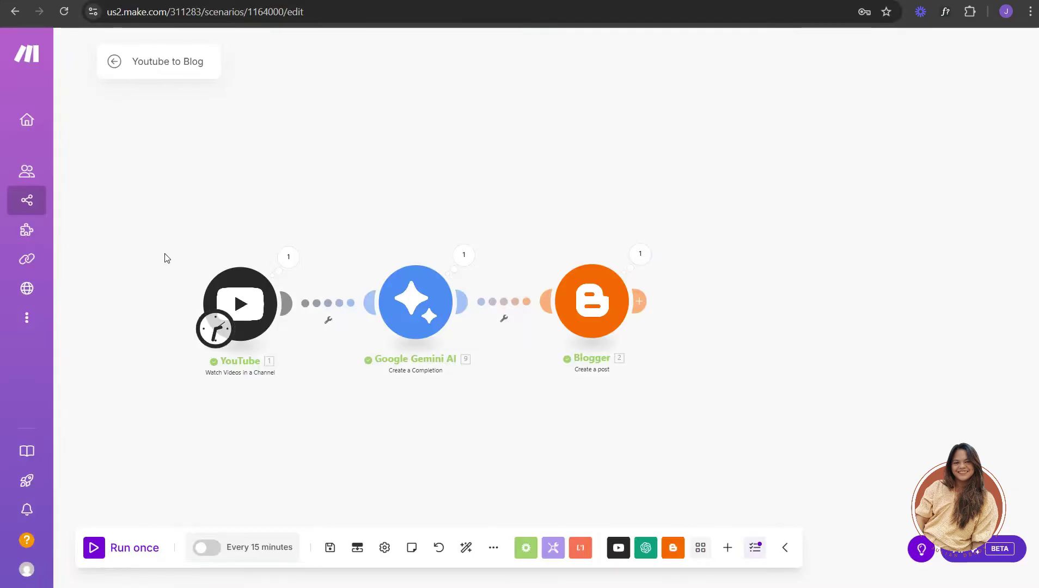
# - Create a new scenario from the Scenarios list and name it 'Test YT to Blog'
pyautogui.moveTo(32, 132)
pyautogui.click(59, 200)
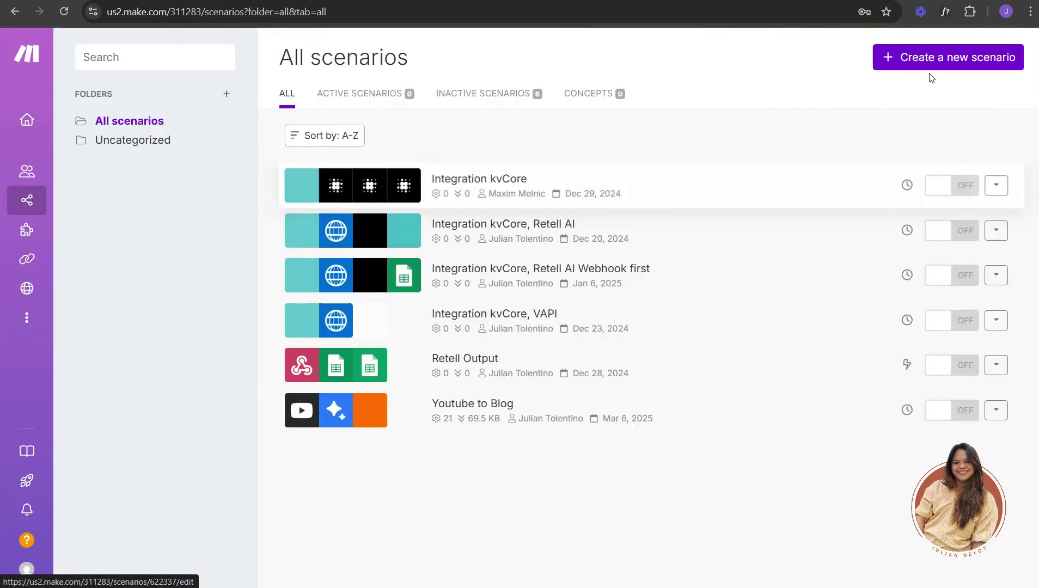
pyautogui.click(976, 57)
pyautogui.tripleClick(181, 57)
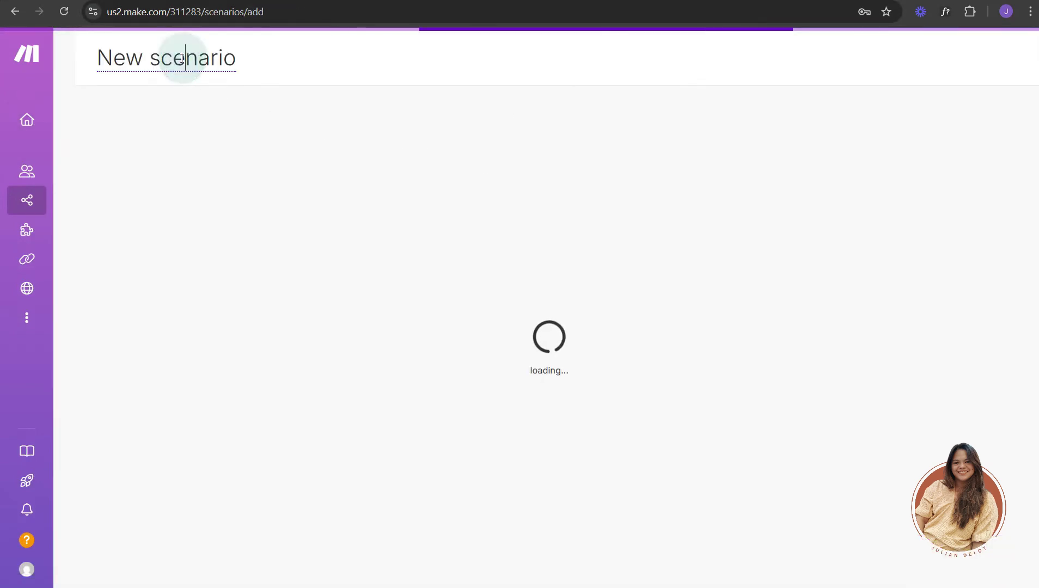
pyautogui.write('Test ')
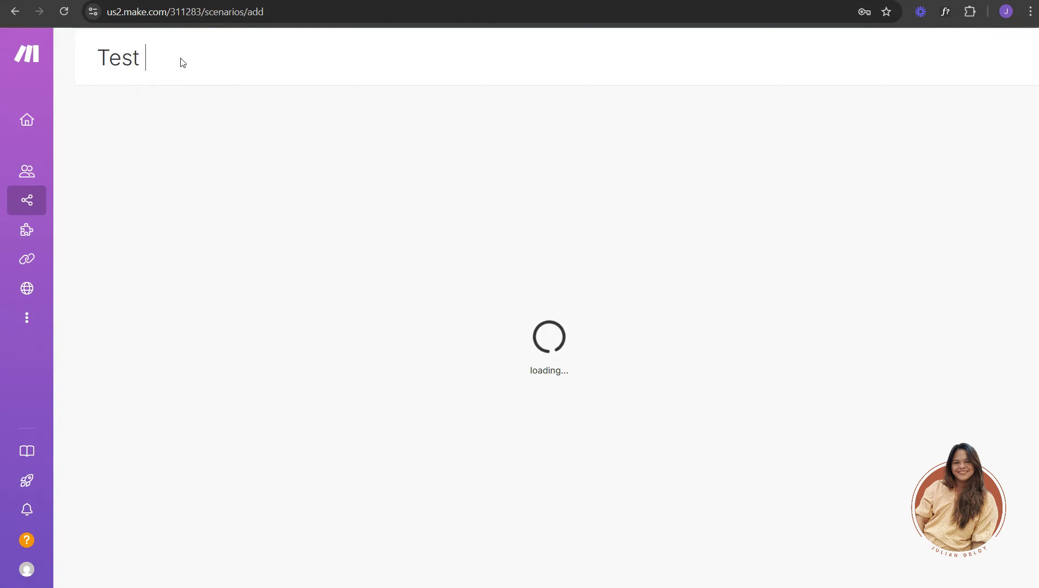
pyautogui.write('YTto Blog')
pyautogui.click(166, 56)
pyautogui.write('to Bl')
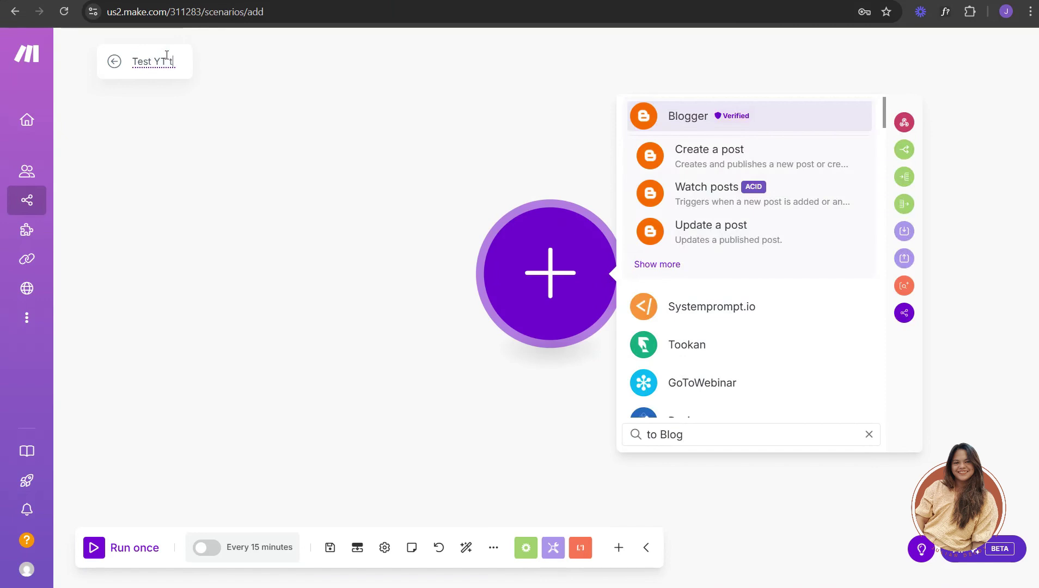
pyautogui.write('og')
pyautogui.click(345, 321)
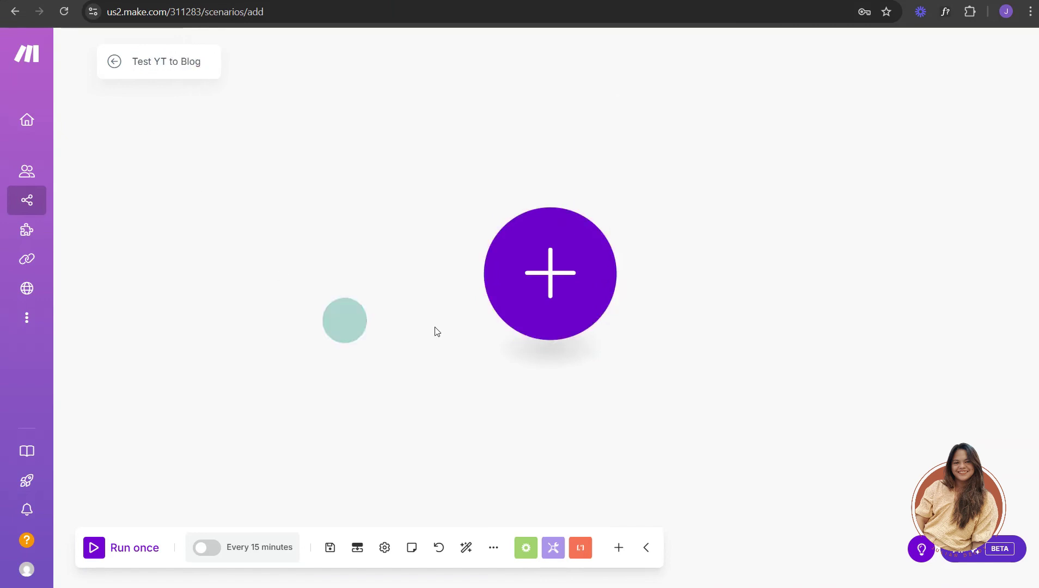
# - Add a YouTube 'Watch Videos in a Channel' trigger, save its connection and start point, and add a placeholder module
pyautogui.click(411, 260)
pyautogui.click(600, 419)
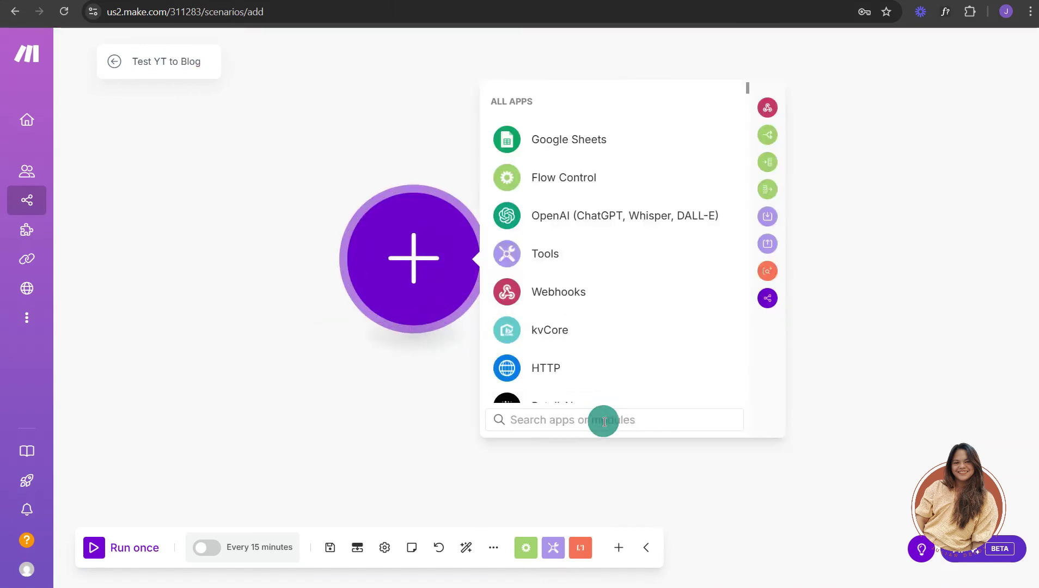
pyautogui.write('youtube')
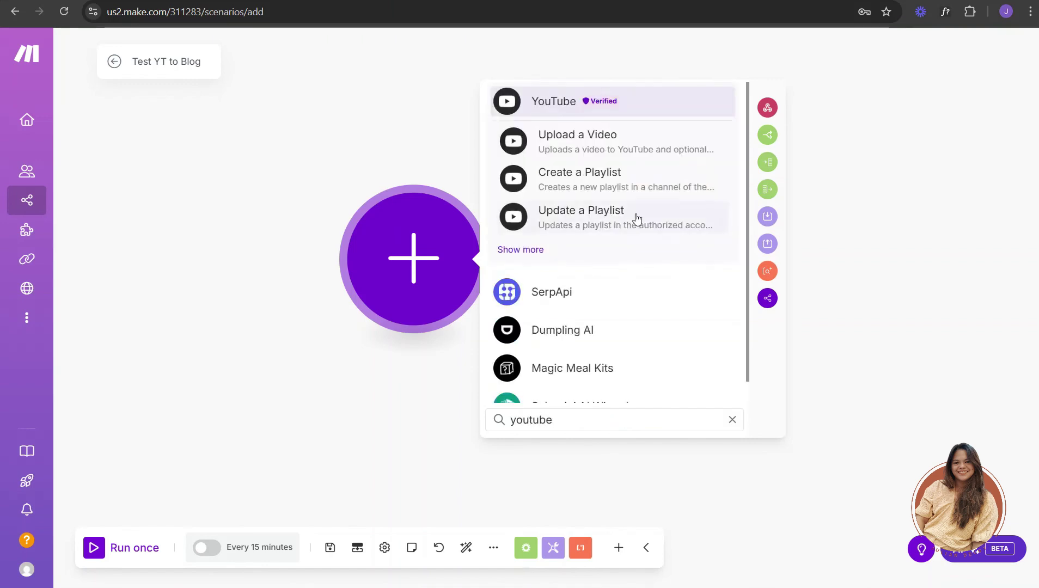
pyautogui.click(531, 250)
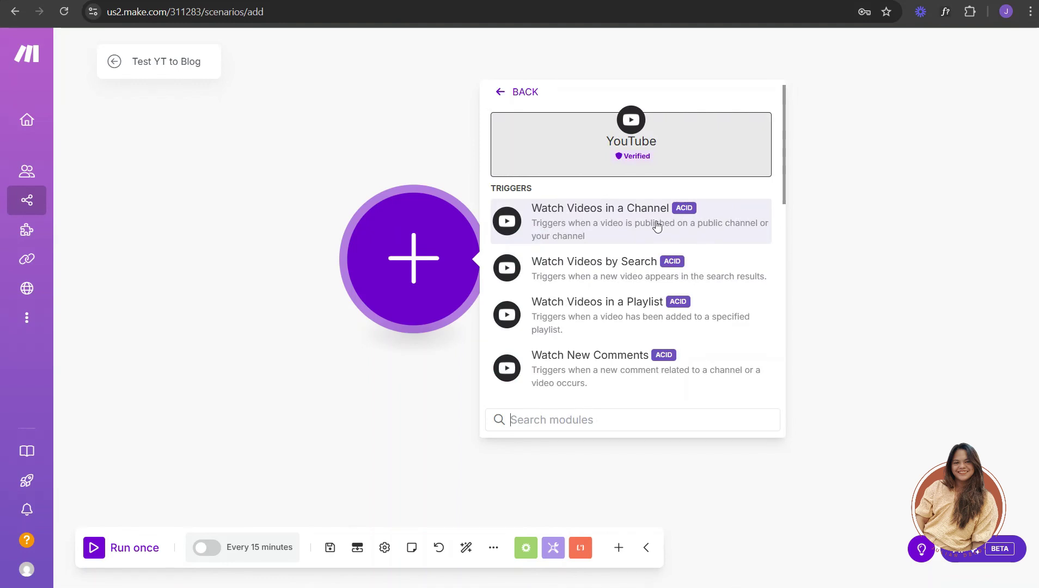
pyautogui.click(657, 226)
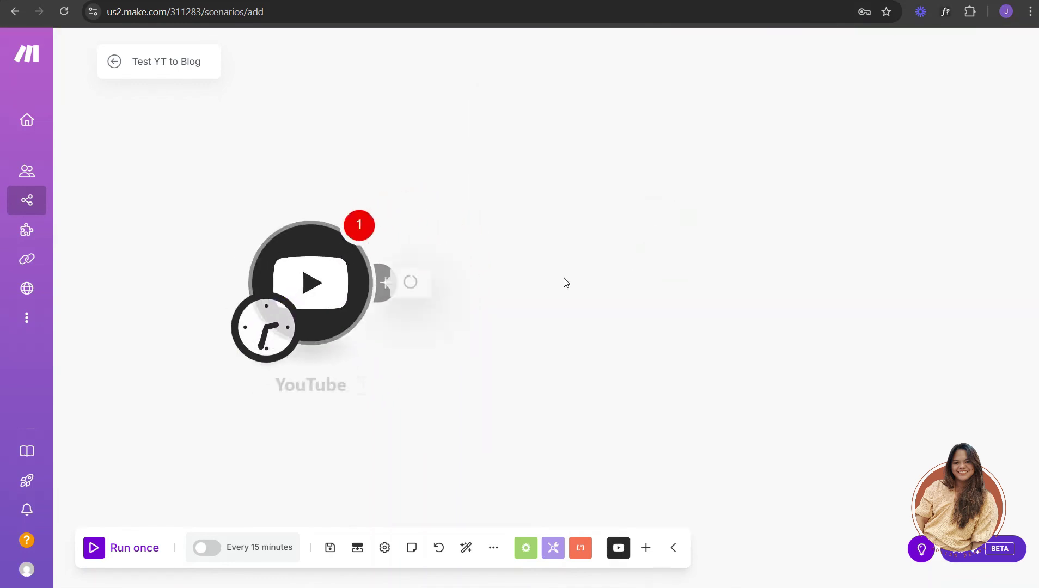
pyautogui.moveTo(585, 310); pyautogui.dragTo(520, 303)
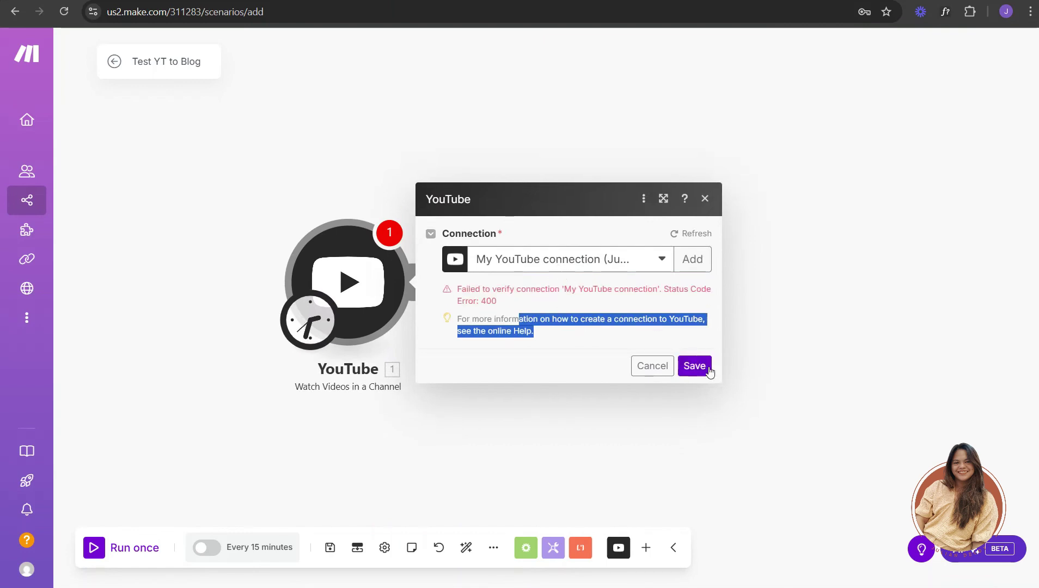
pyautogui.click(699, 366)
pyautogui.click(699, 347)
pyautogui.click(435, 280)
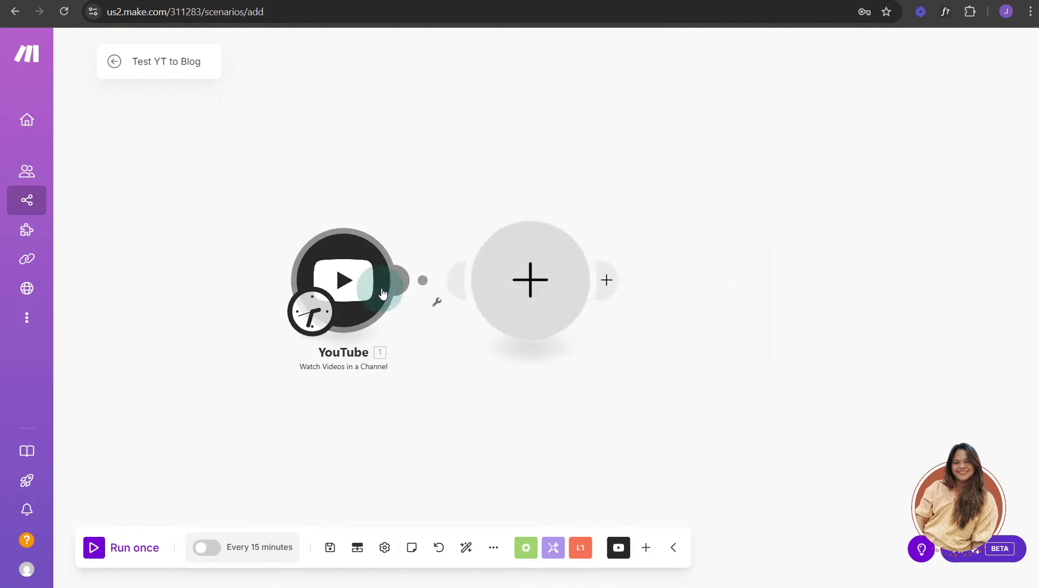
pyautogui.click(335, 280)
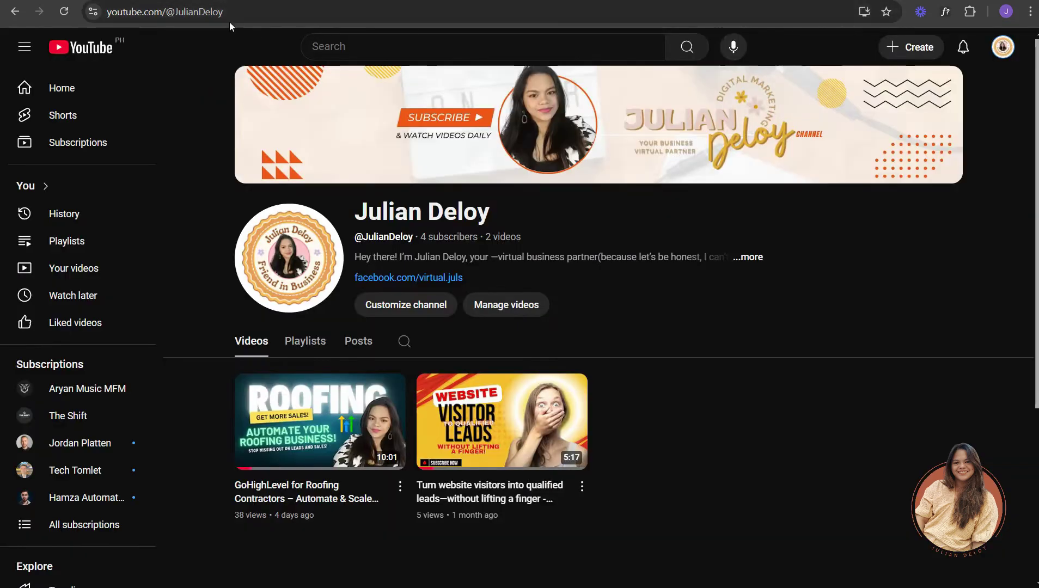
# - Paste the channel handle into Channel ID and resolve it to the channel's ID with ID Finder
pyautogui.click(240, 11)
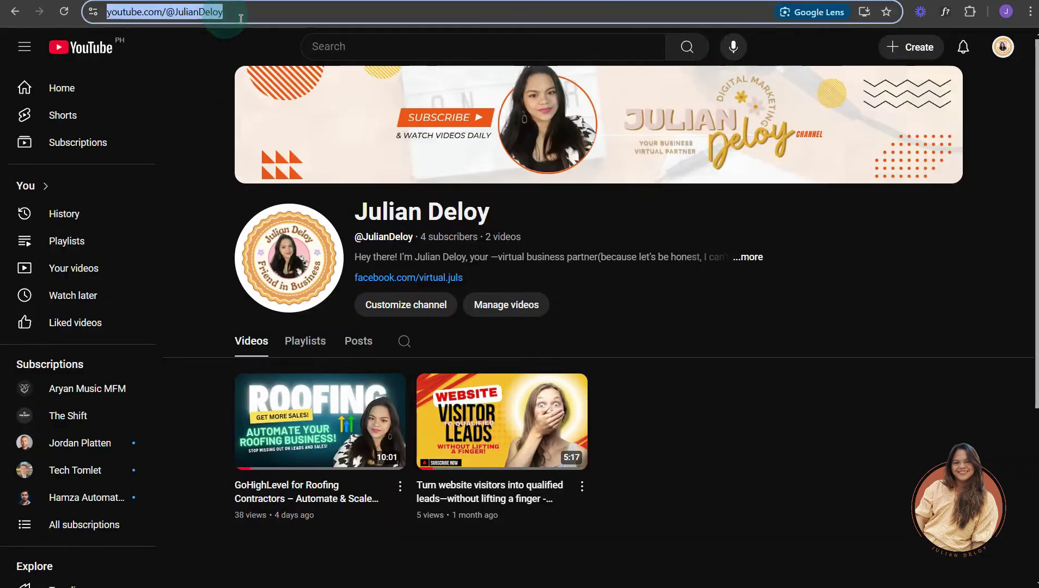
pyautogui.moveTo(277, 12); pyautogui.dragTo(221, 17)
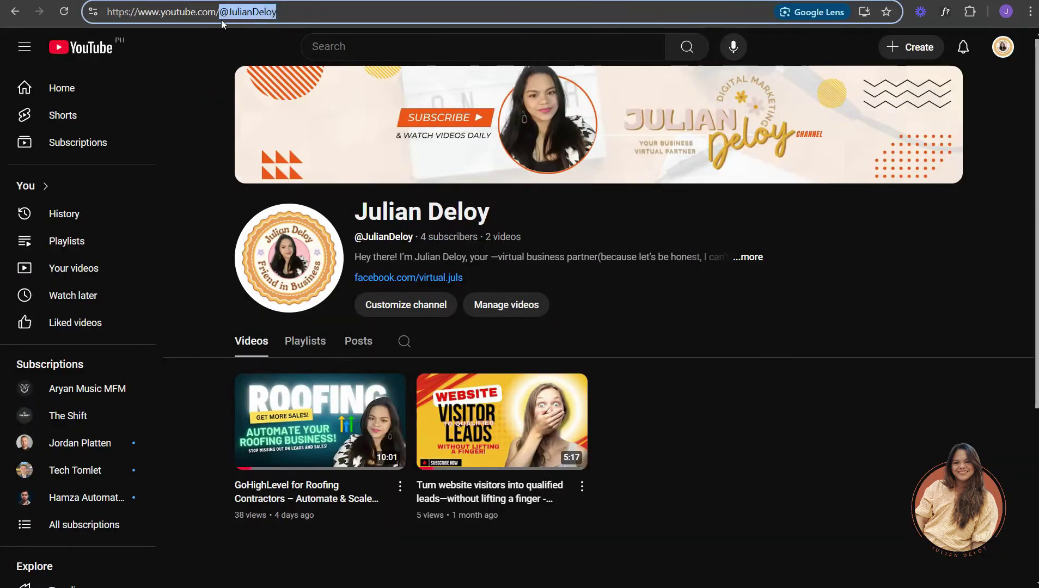
pyautogui.hotkey('ctrl', 'c')
pyautogui.hotkey('alt', 'Tab')
pyautogui.click(506, 240)
pyautogui.hotkey('ctrl', 'v')
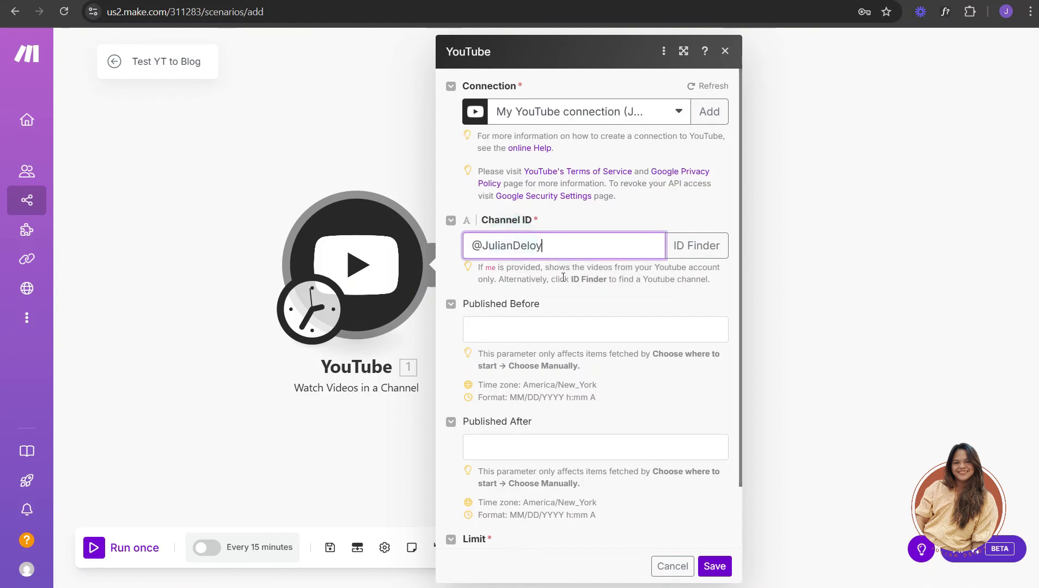
pyautogui.click(692, 246)
pyautogui.click(813, 238)
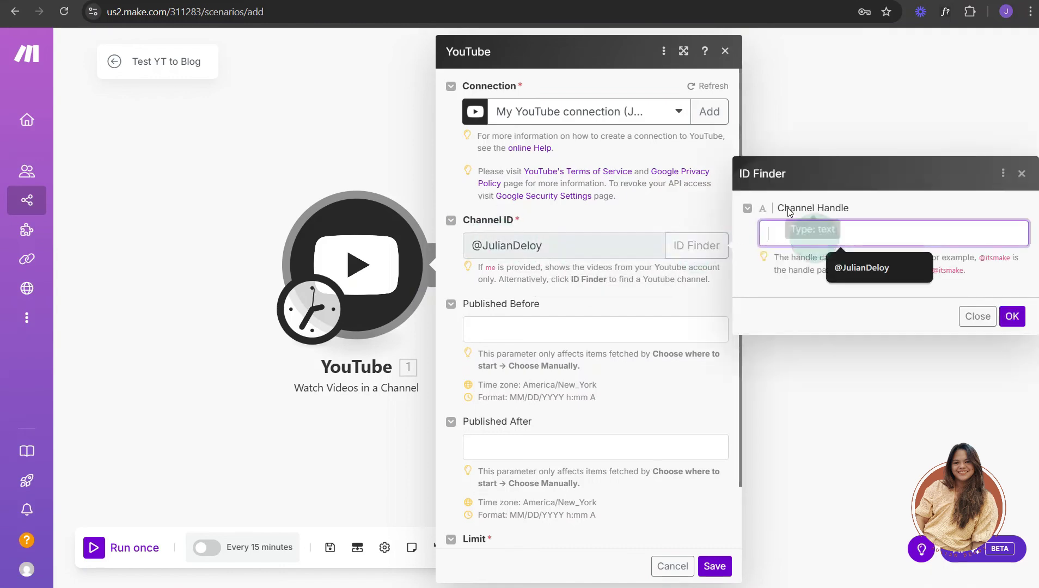
pyautogui.click(862, 267)
pyautogui.click(1012, 316)
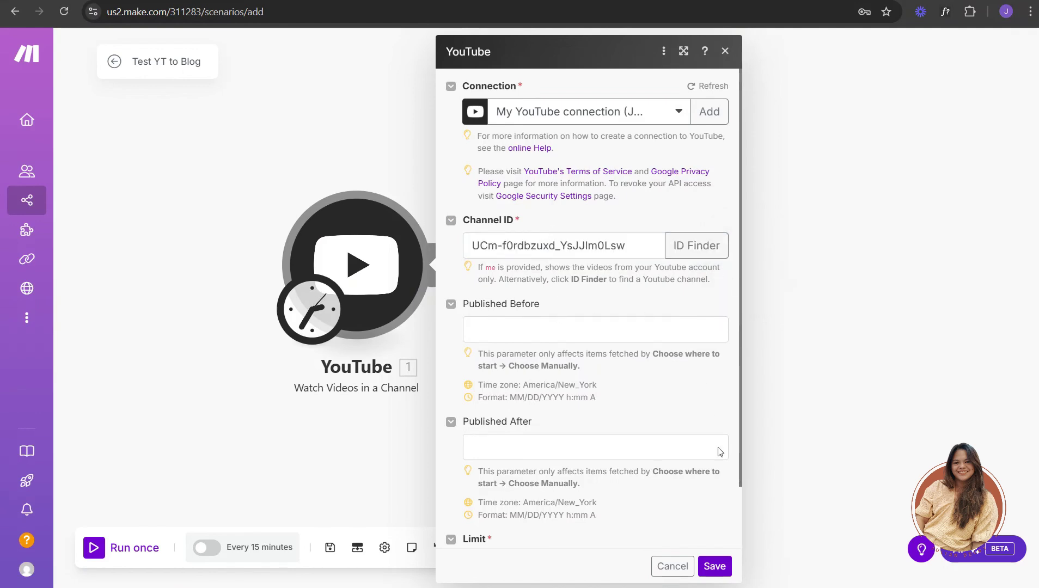
# - Lower the video Limit to 0, save the YouTube module, and confirm where to start
pyautogui.scroll(-1, 592, 426)
pyautogui.scroll(-1, 591, 426)
pyautogui.click(527, 493)
pyautogui.click(714, 497)
pyautogui.click(713, 568)
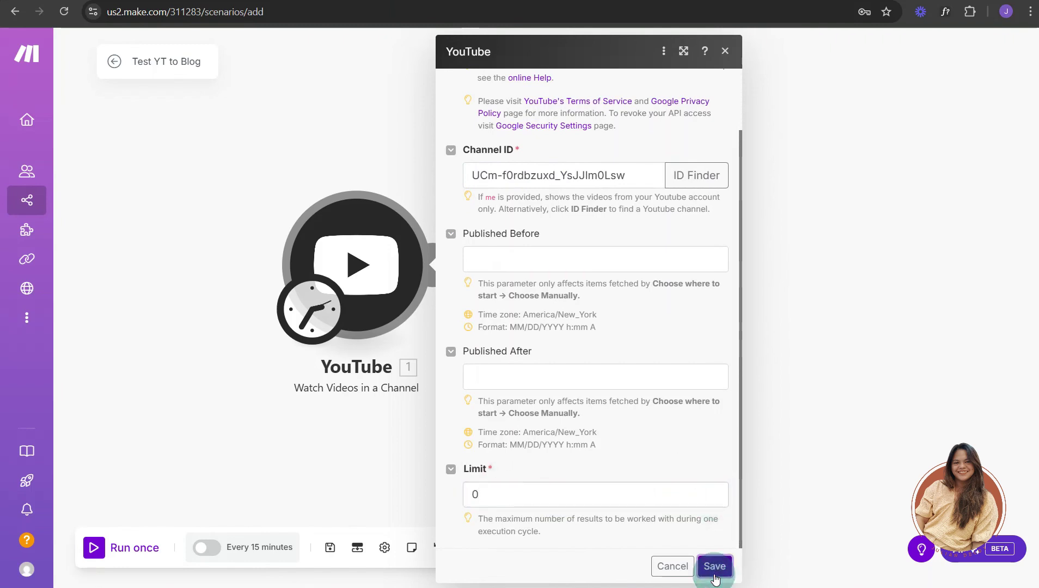
pyautogui.click(711, 328)
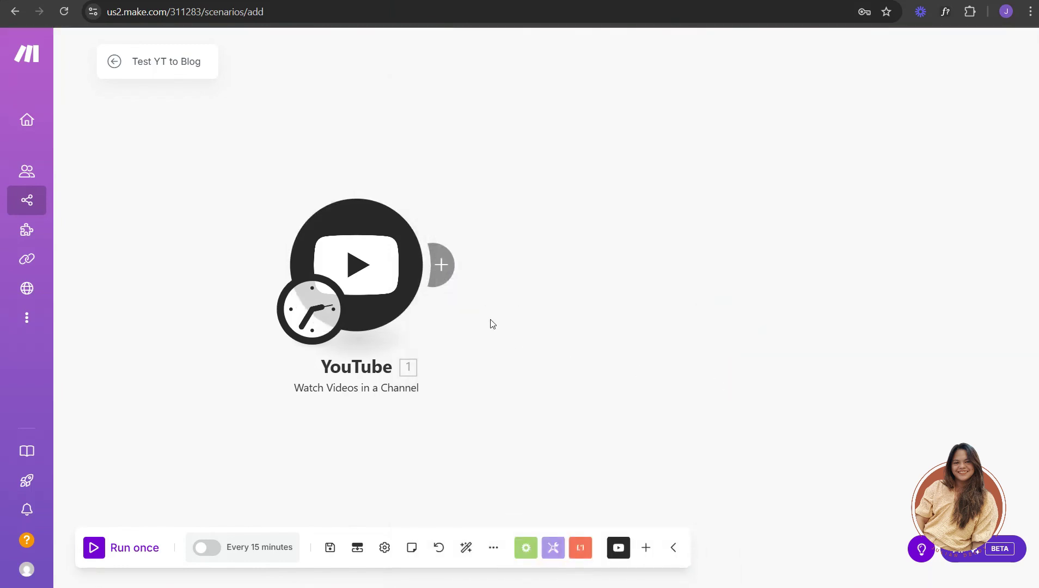
# - Add a Google Gemini AI 'Create a Completion' module after YouTube and refresh its connection list
pyautogui.click(440, 256)
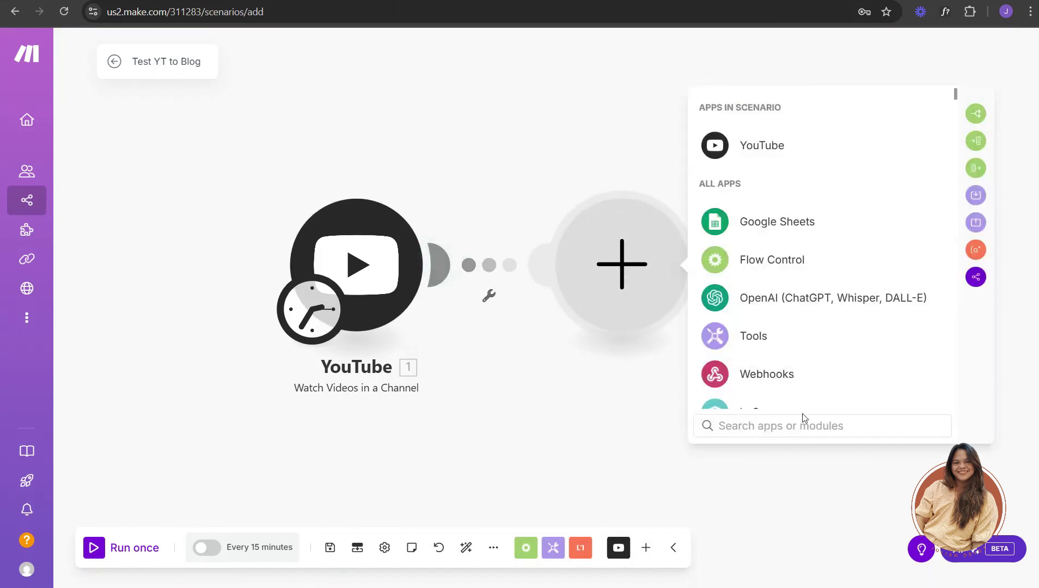
pyautogui.write('gemini')
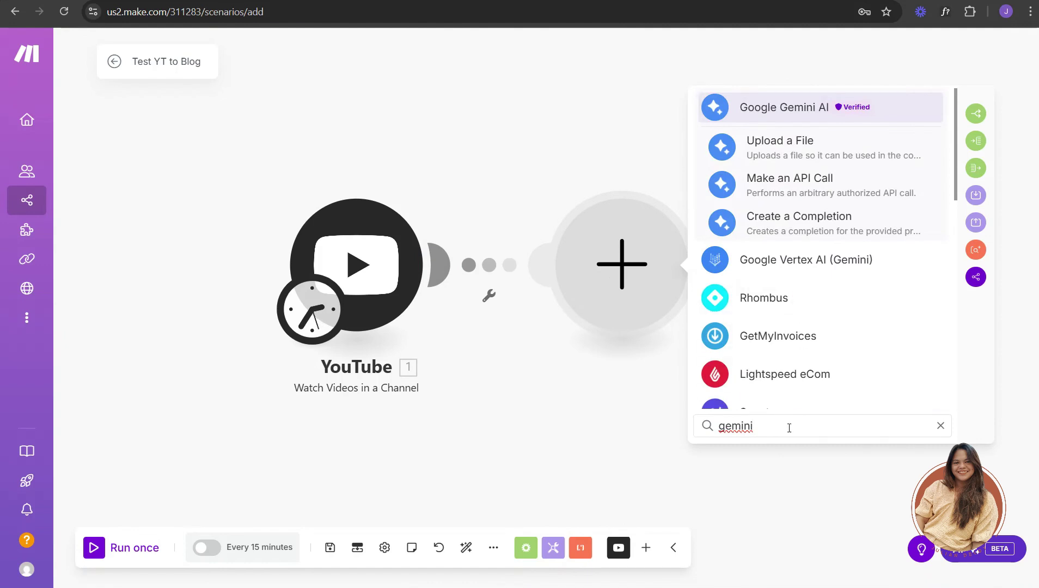
pyautogui.click(770, 110)
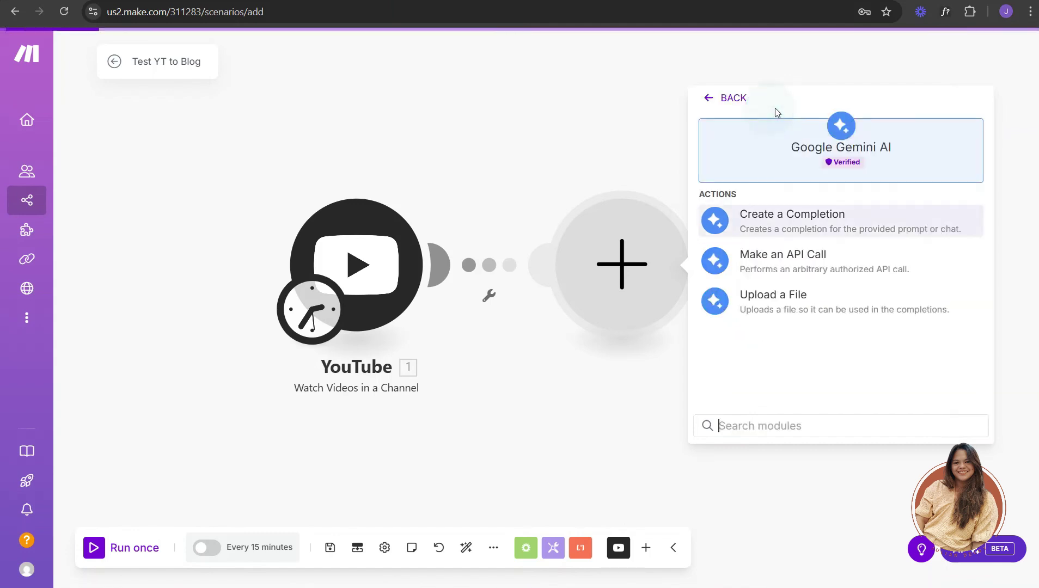
pyautogui.click(771, 220)
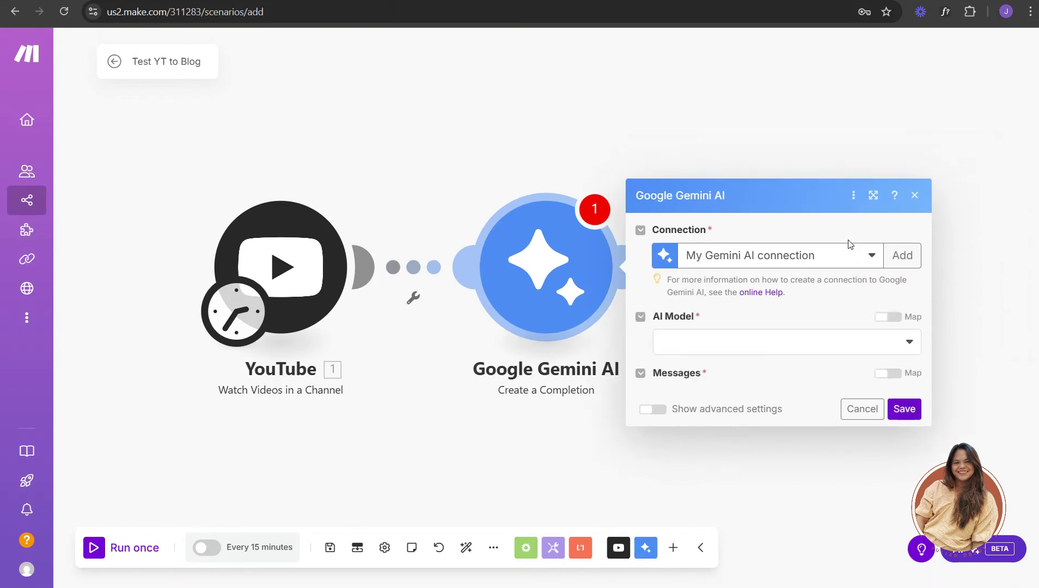
pyautogui.click(779, 211)
pyautogui.click(852, 210)
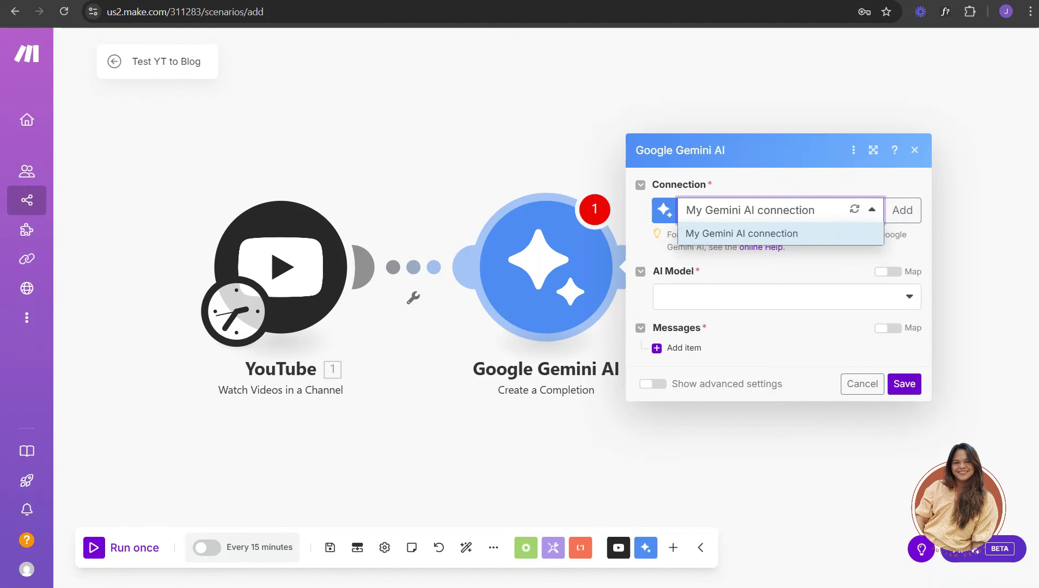
pyautogui.hotkey('alt', 'Tab')
# - Search Google for 'gemini api'
pyautogui.click(334, 8)
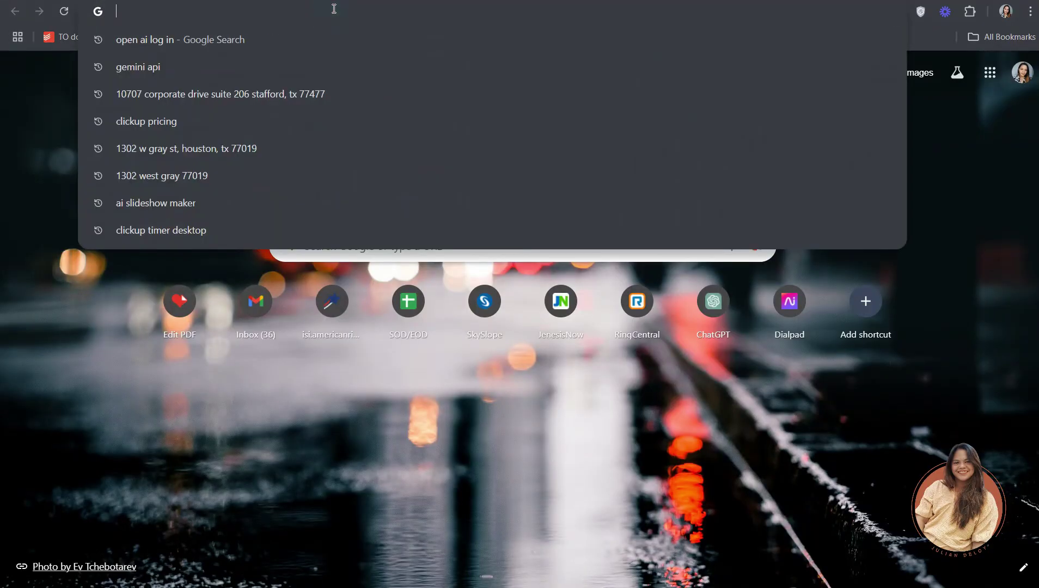
pyautogui.write('g')
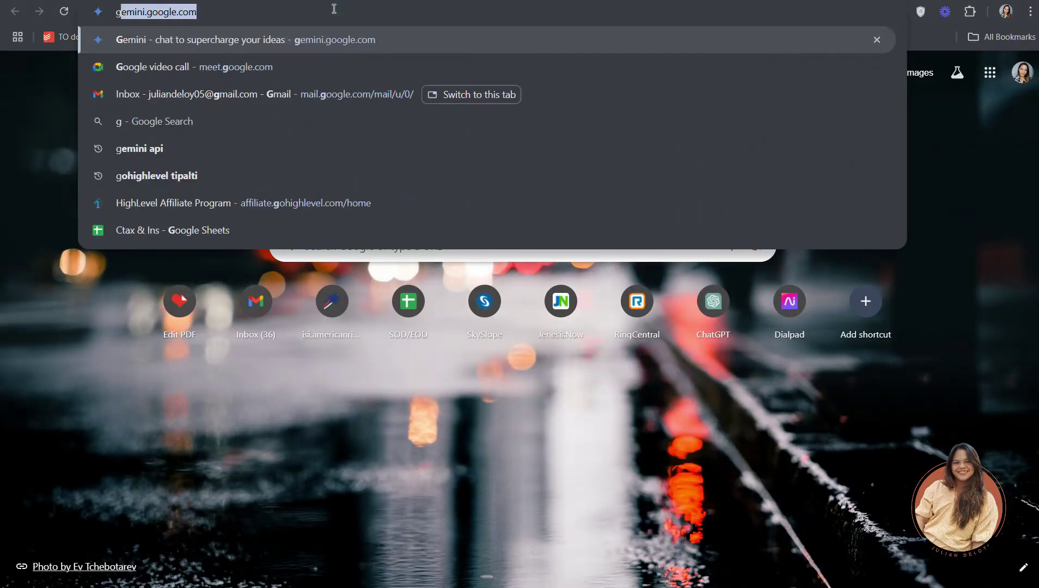
pyautogui.write('emini api')
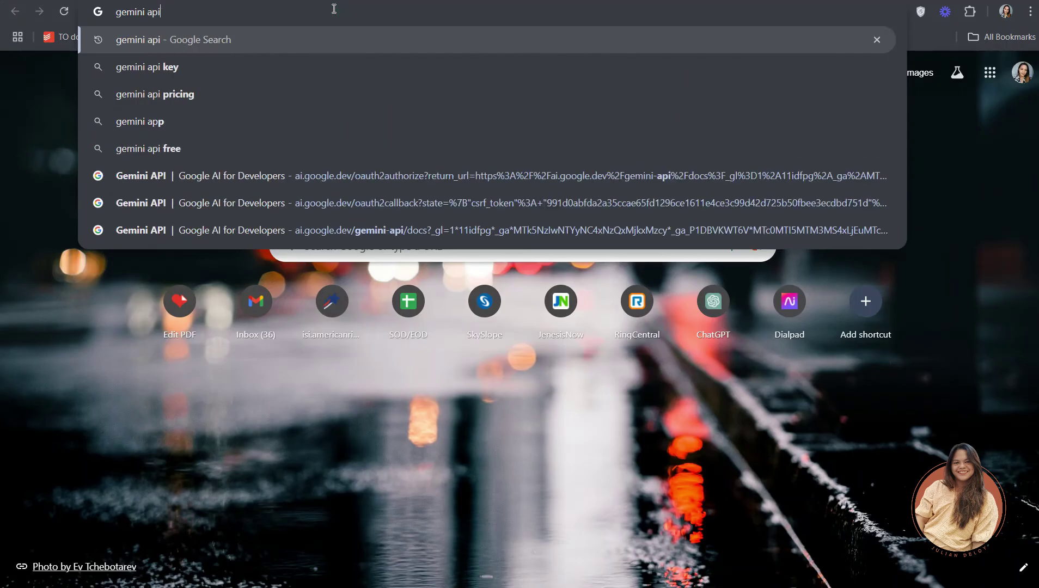
pyautogui.press('Return')
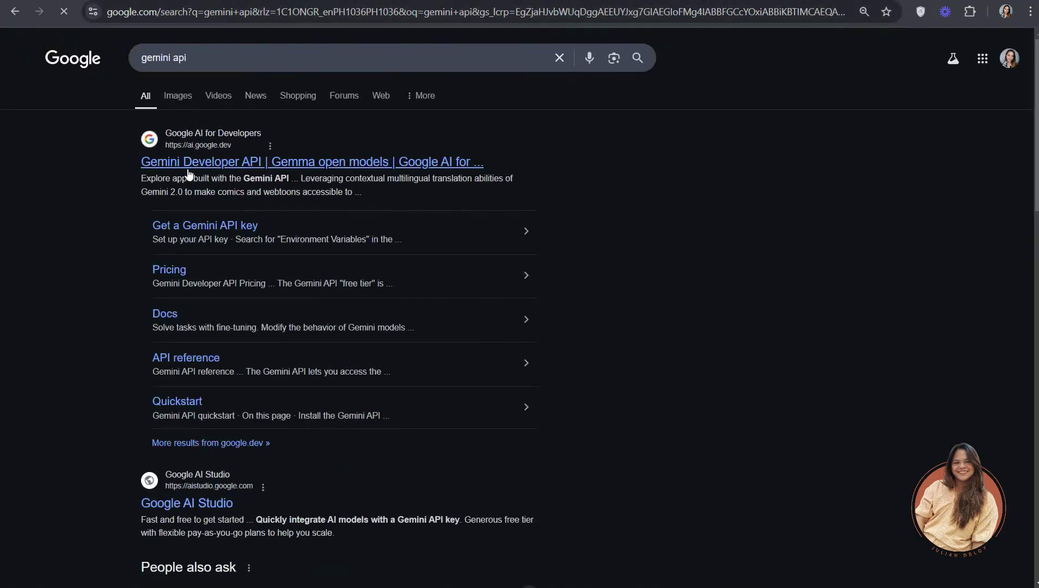
# - Open Google AI Studio's API keys page and try searching for a project for a new key
pyautogui.click(181, 512)
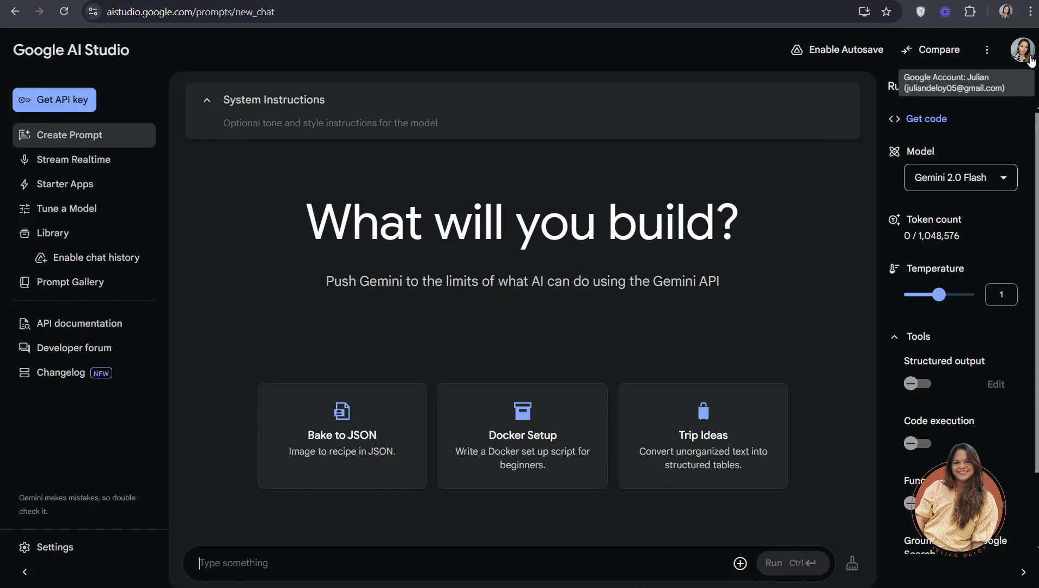
pyautogui.click(52, 105)
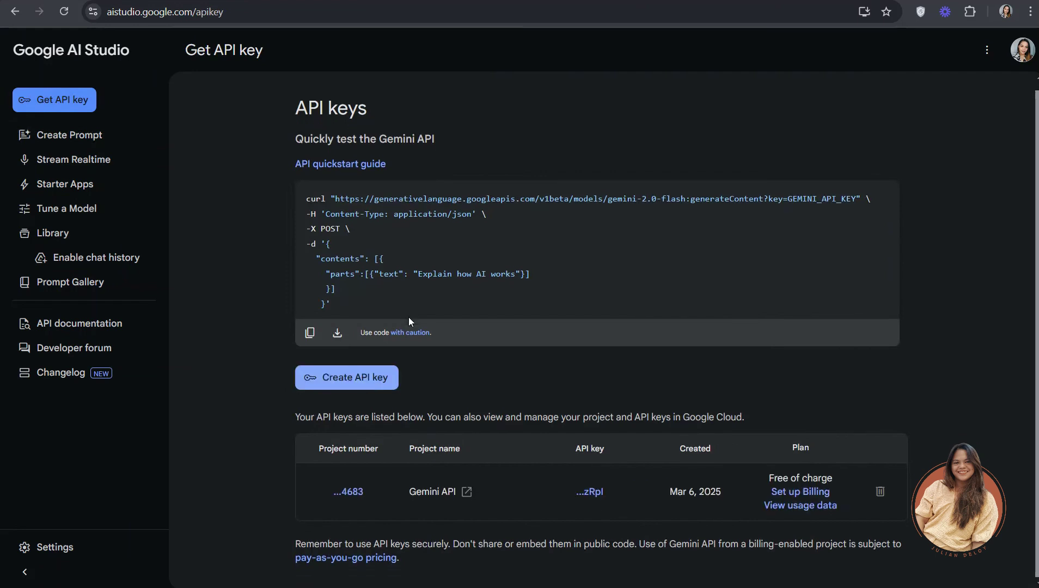
pyautogui.click(370, 378)
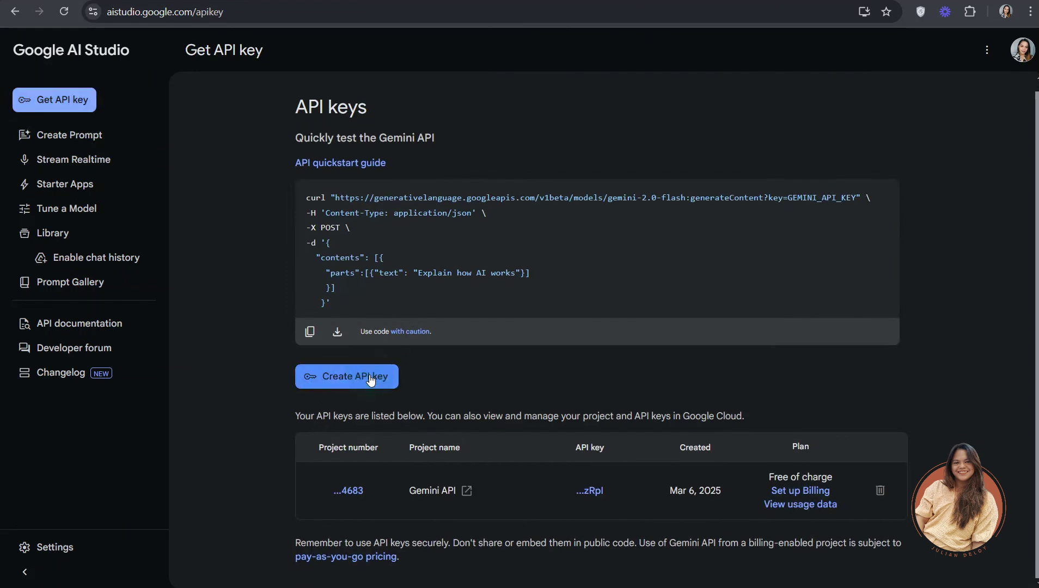
pyautogui.write('Ts APu')
pyautogui.press('BackSpace')
pyautogui.write('I')
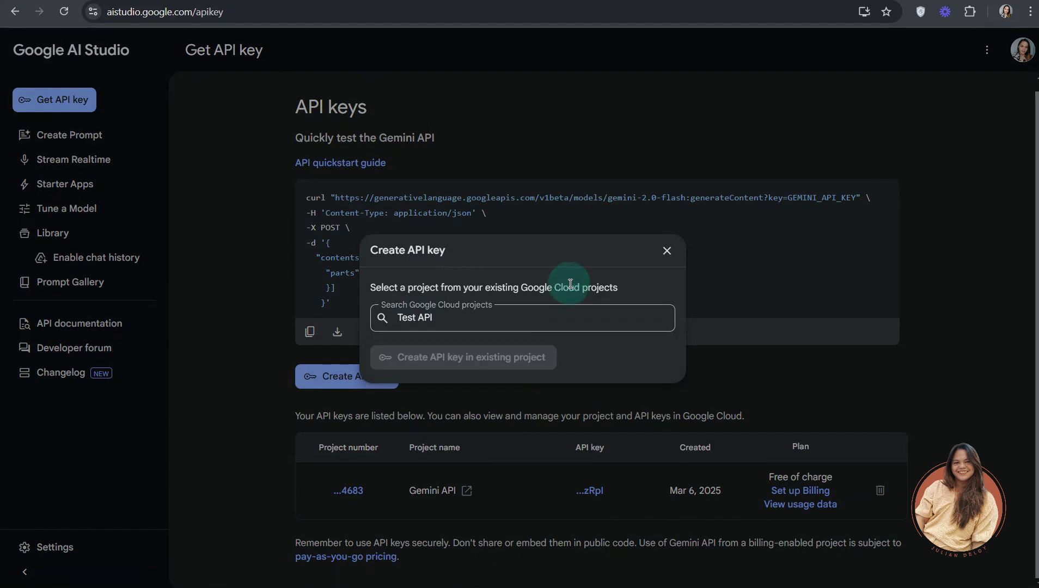
pyautogui.click(542, 327)
pyautogui.click(586, 292)
pyautogui.click(666, 250)
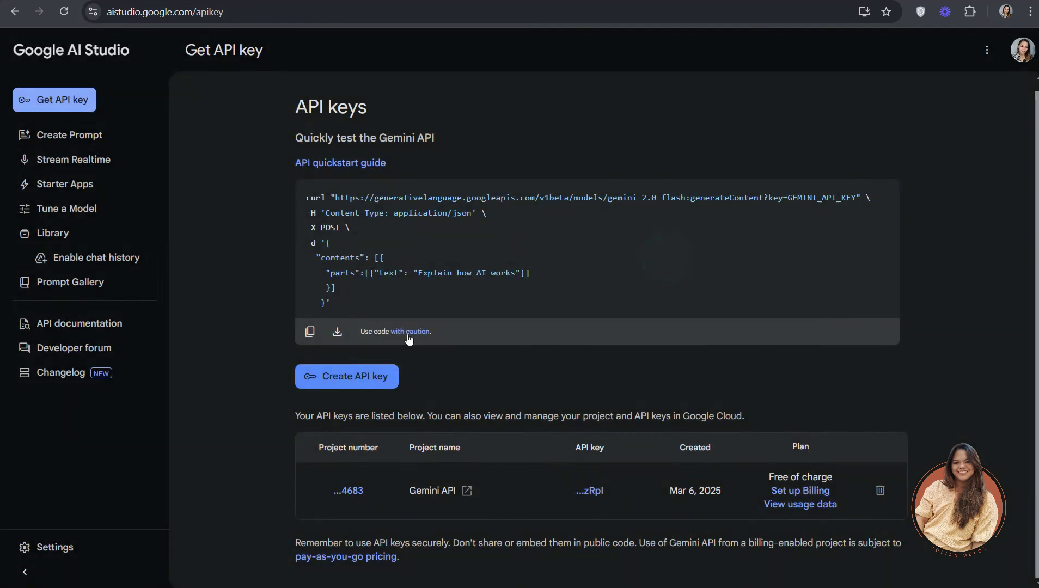
# - Create a new API key in the Gemini API project and copy it
pyautogui.click(353, 378)
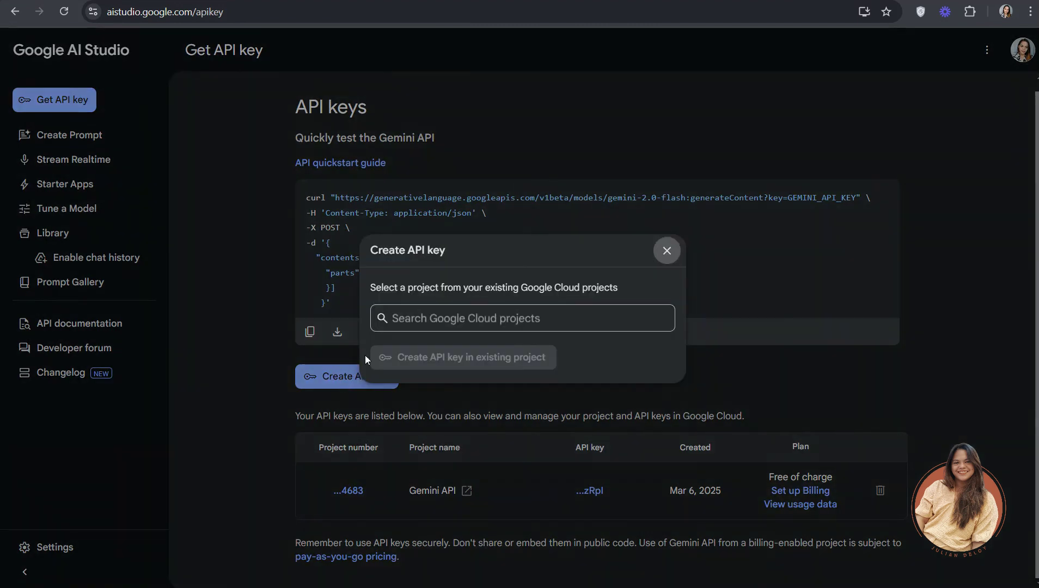
pyautogui.click(418, 320)
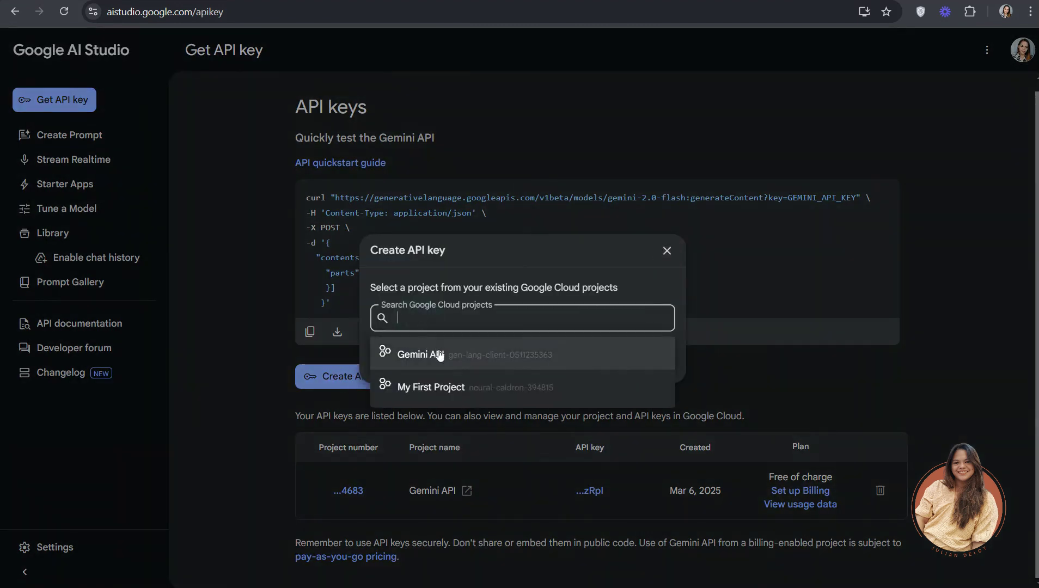
pyautogui.click(593, 357)
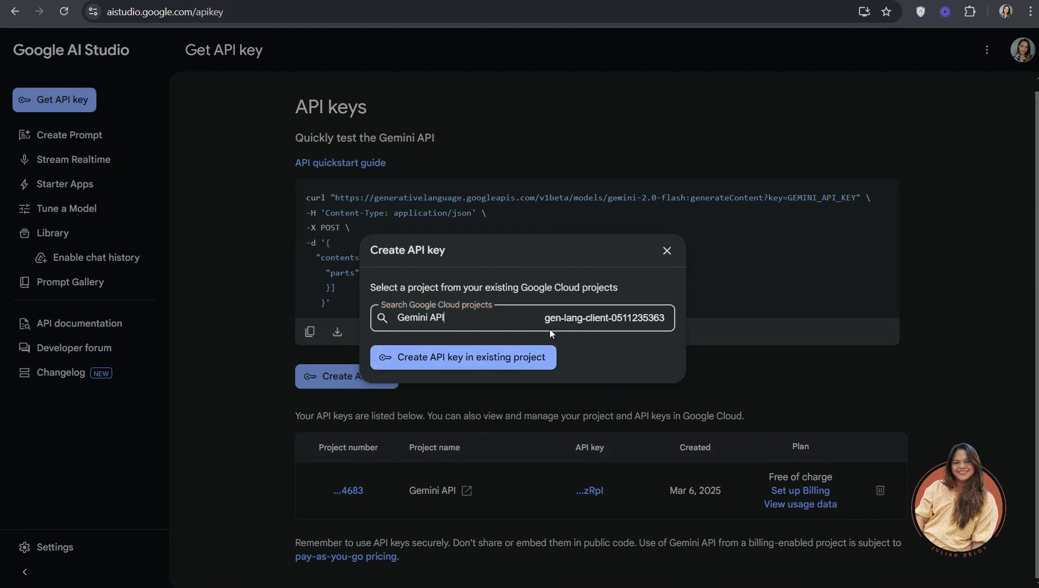
pyautogui.click(538, 362)
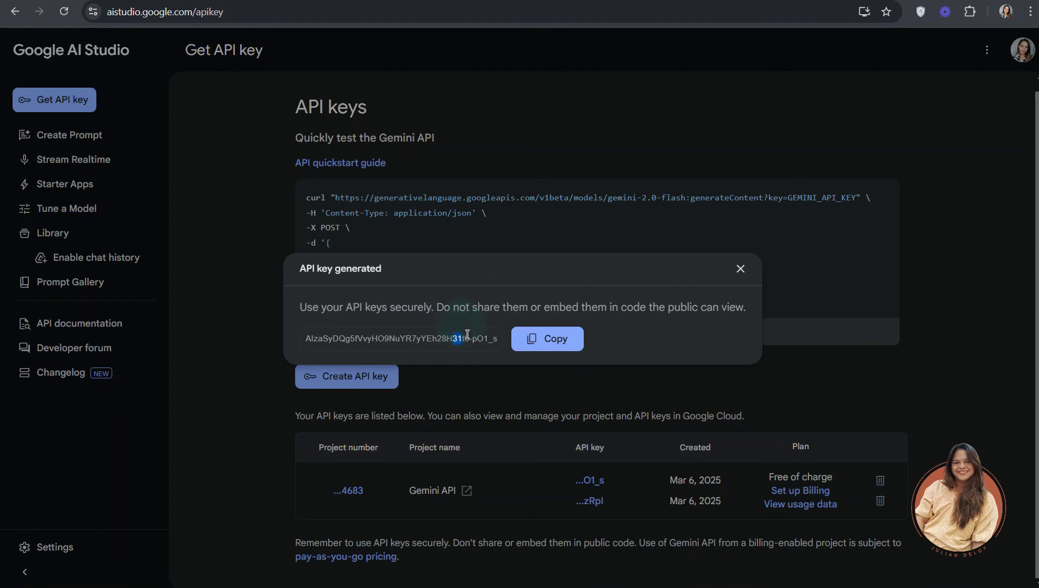
pyautogui.tripleClick(467, 334)
pyautogui.click(547, 339)
pyautogui.click(739, 282)
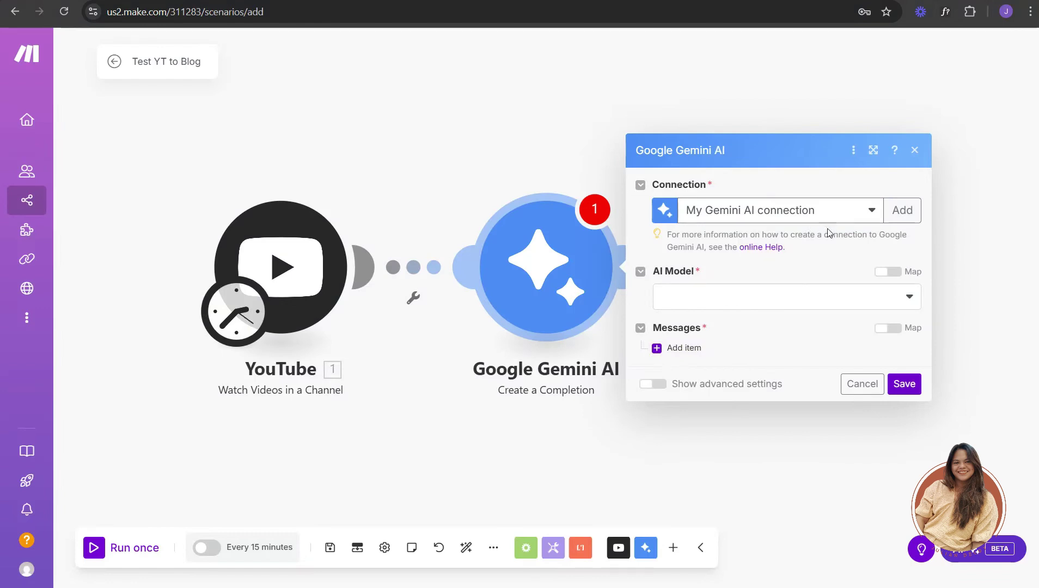
# - Add a new Gemini connection using the copied API key and save it
pyautogui.click(723, 292)
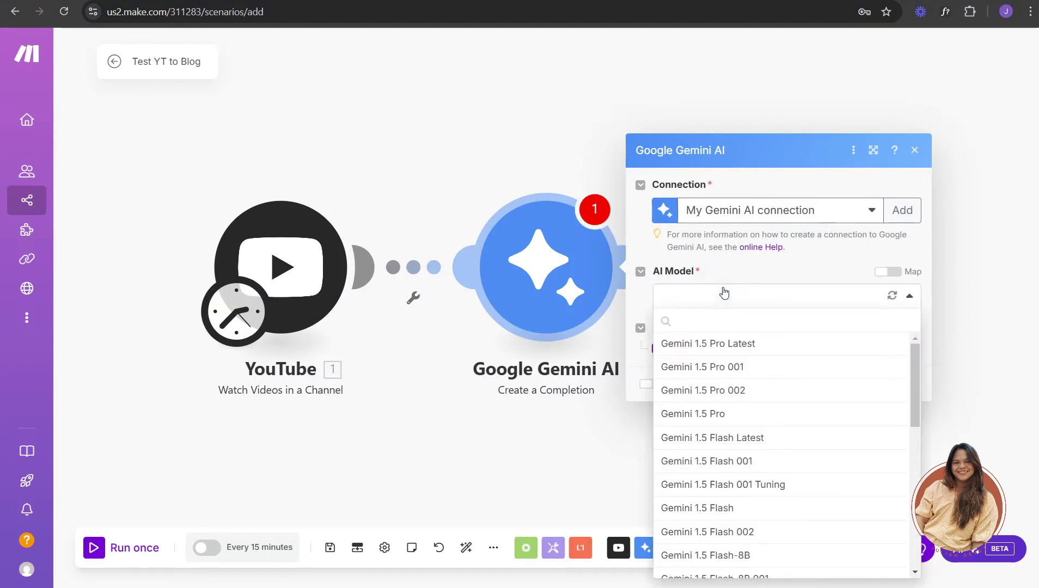
pyautogui.click(810, 239)
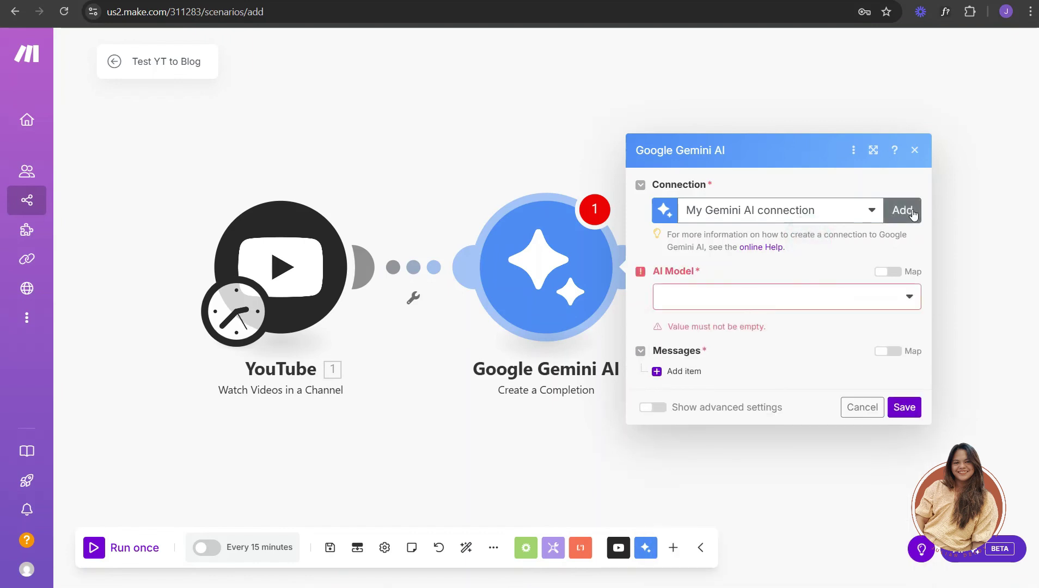
pyautogui.click(891, 211)
pyautogui.moveTo(633, 178); pyautogui.dragTo(707, 178)
pyautogui.click(719, 176)
pyautogui.tripleClick(737, 178)
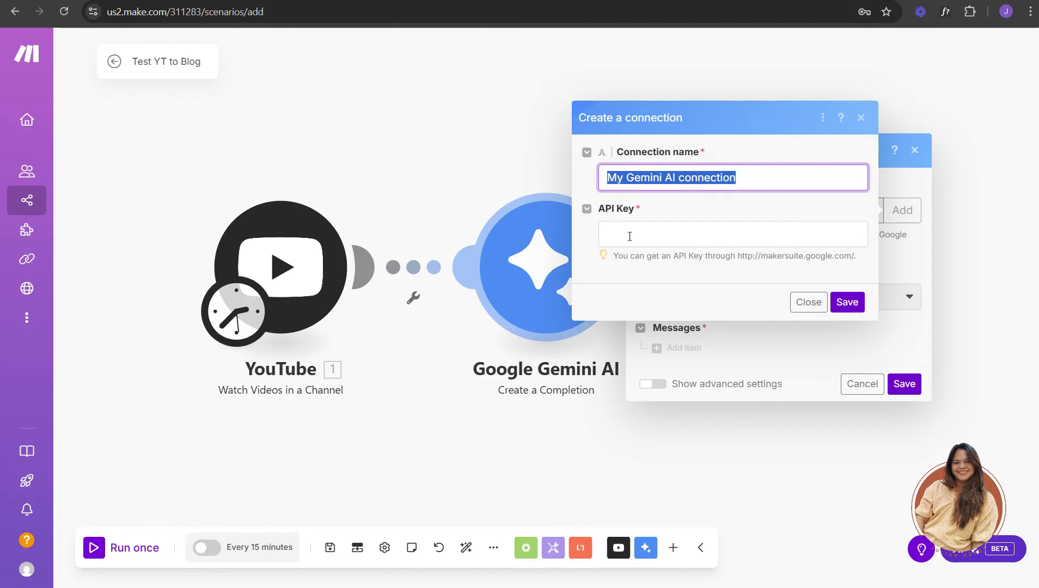
pyautogui.click(629, 236)
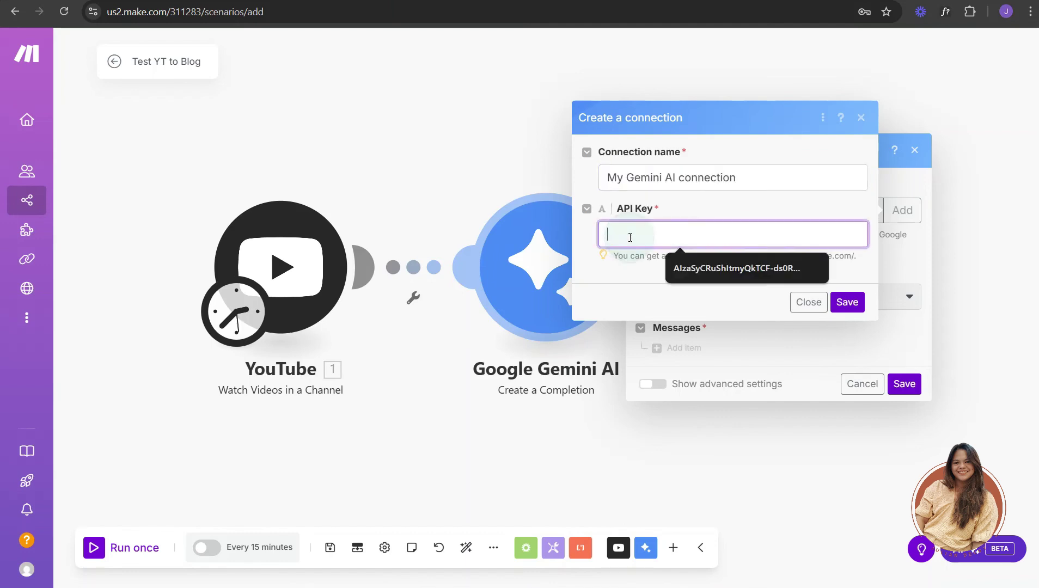
pyautogui.click(839, 301)
# - Choose Gemini 2.0 Flash 001 as the AI model and add a first message item
pyautogui.click(730, 295)
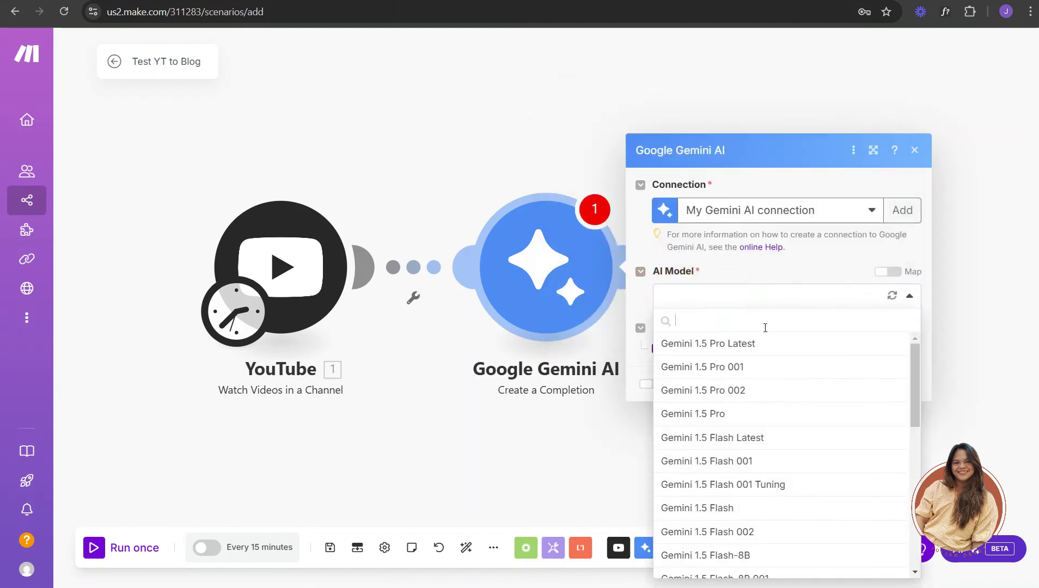
pyautogui.scroll(-5, 767, 414)
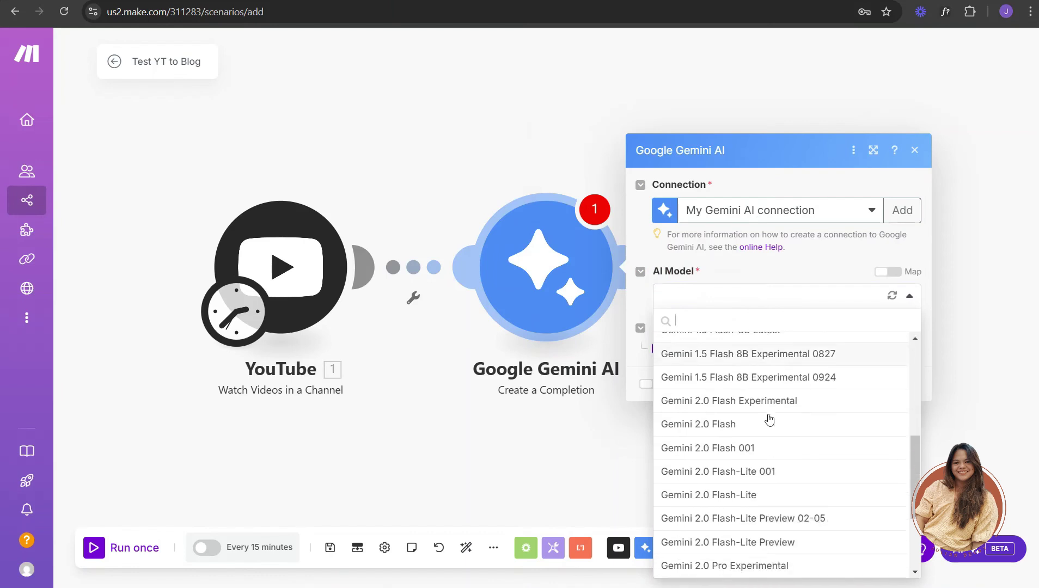
pyautogui.click(747, 449)
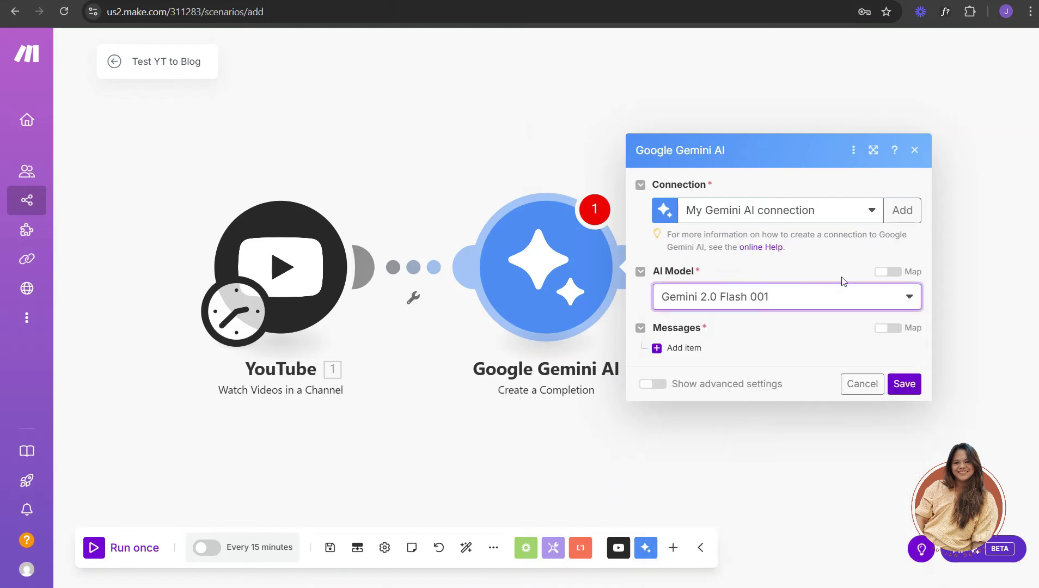
pyautogui.click(685, 348)
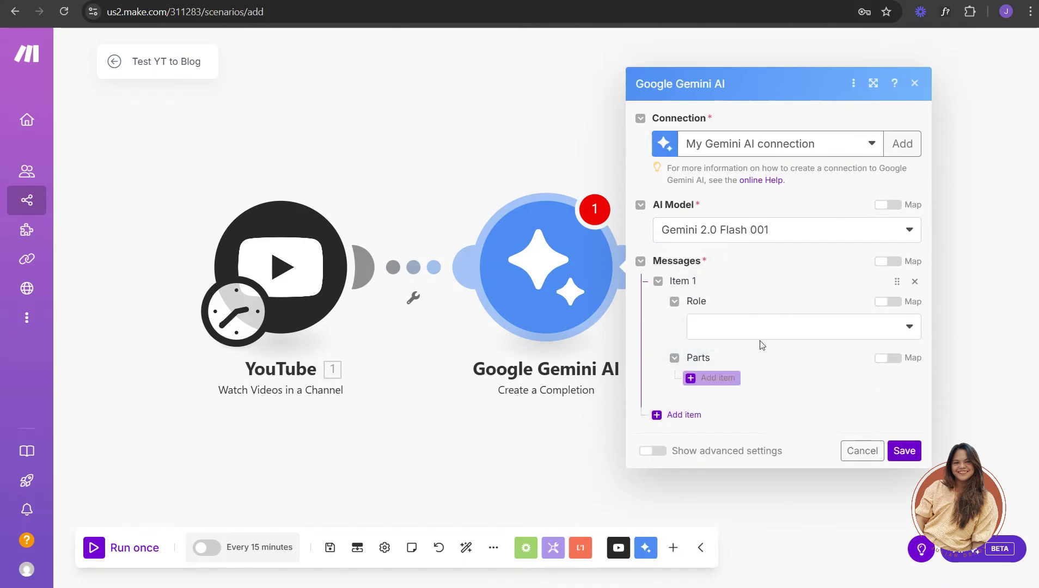
# - Give the Gemini message role User and one Text-type part, with the caret in its empty text
pyautogui.click(765, 334)
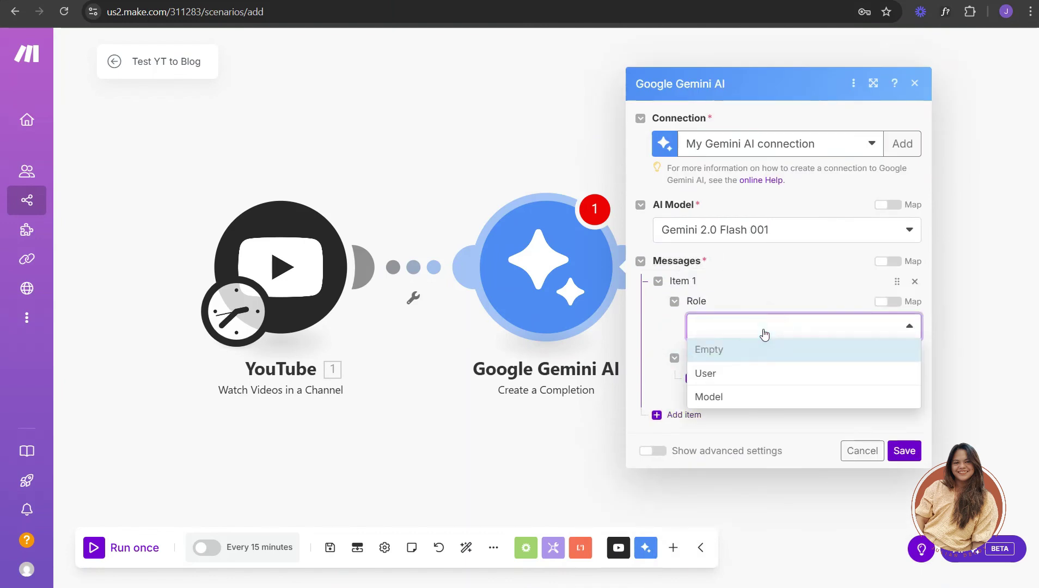
pyautogui.click(758, 380)
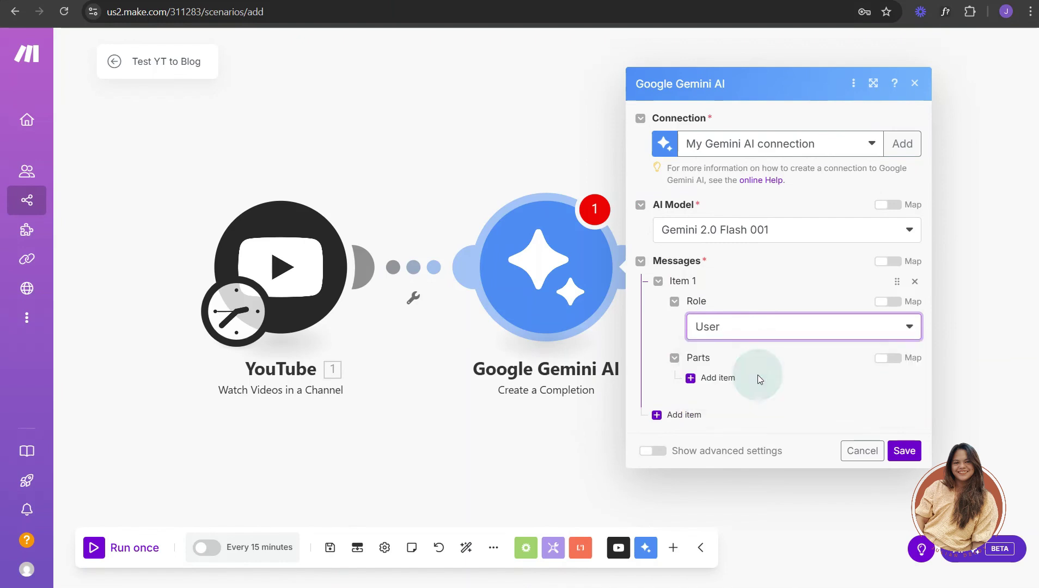
pyautogui.click(711, 376)
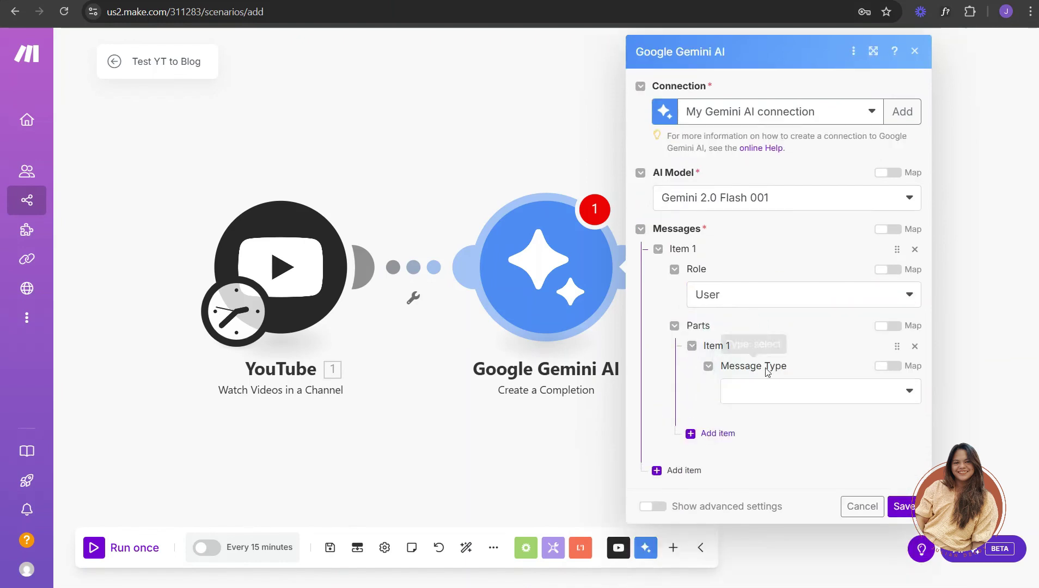
pyautogui.click(784, 391)
pyautogui.click(772, 436)
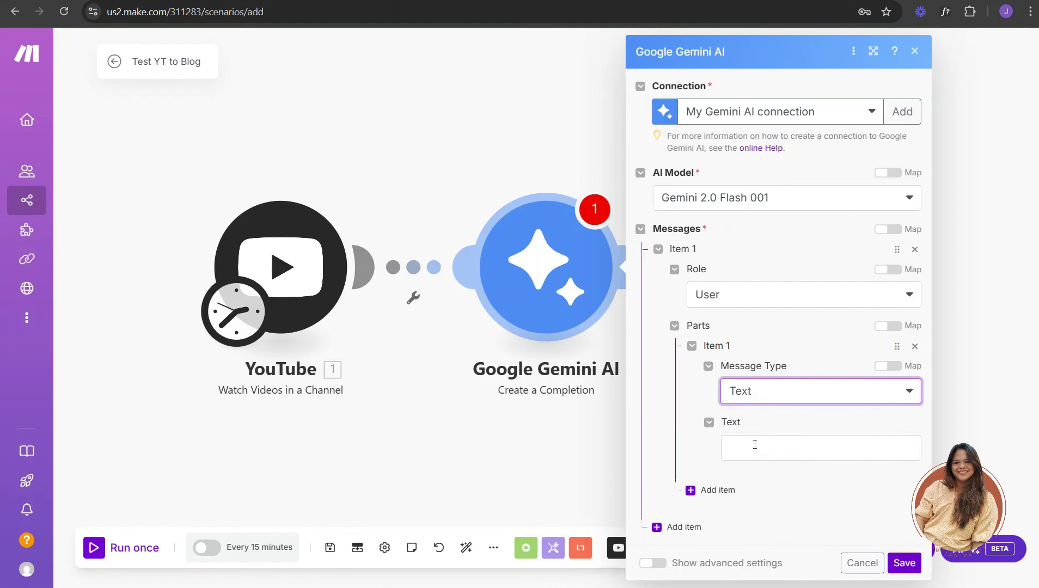
pyautogui.click(754, 446)
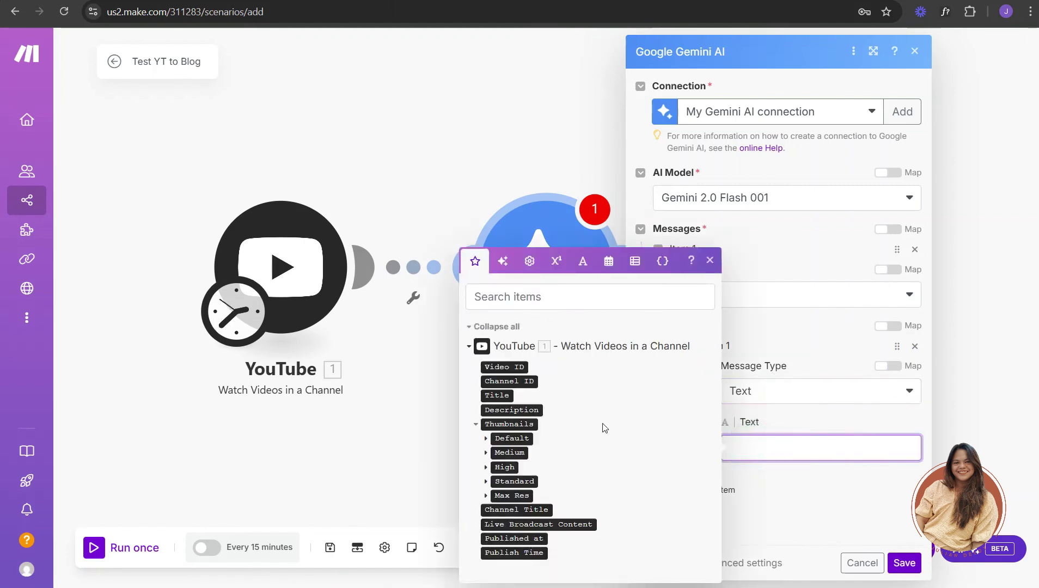
pyautogui.click(803, 447)
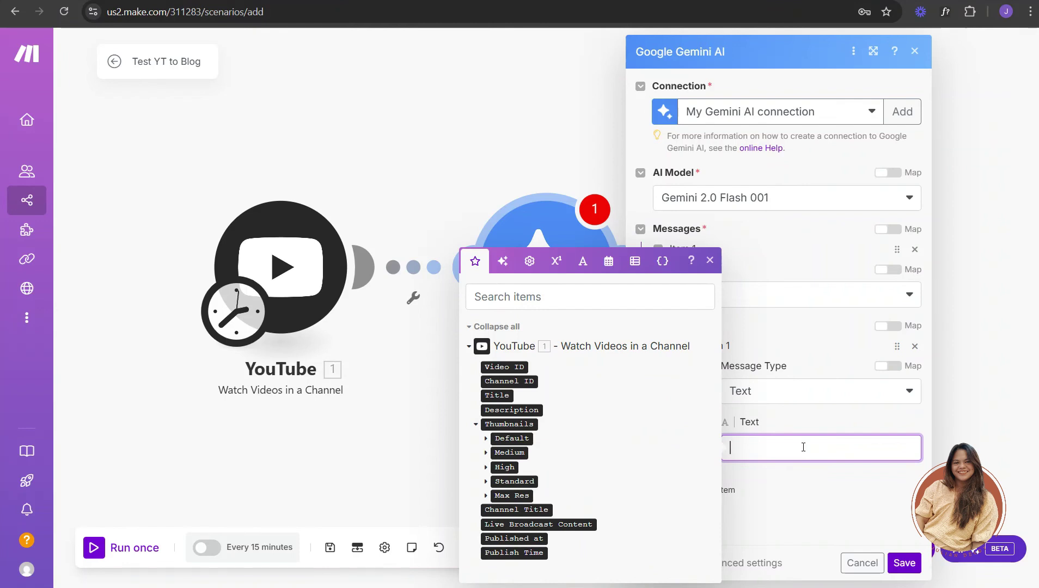
pyautogui.click(801, 444)
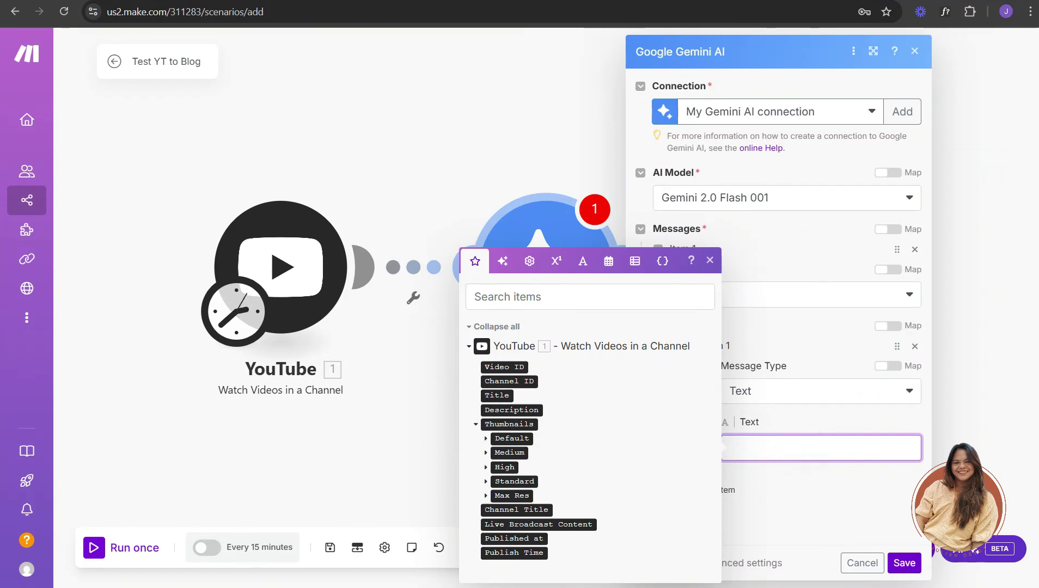
# - Paste the SEO blog-post prompt into Text, then delete the stray pasted links and Video ID
pyautogui.hotkey('ctrl', 'v')
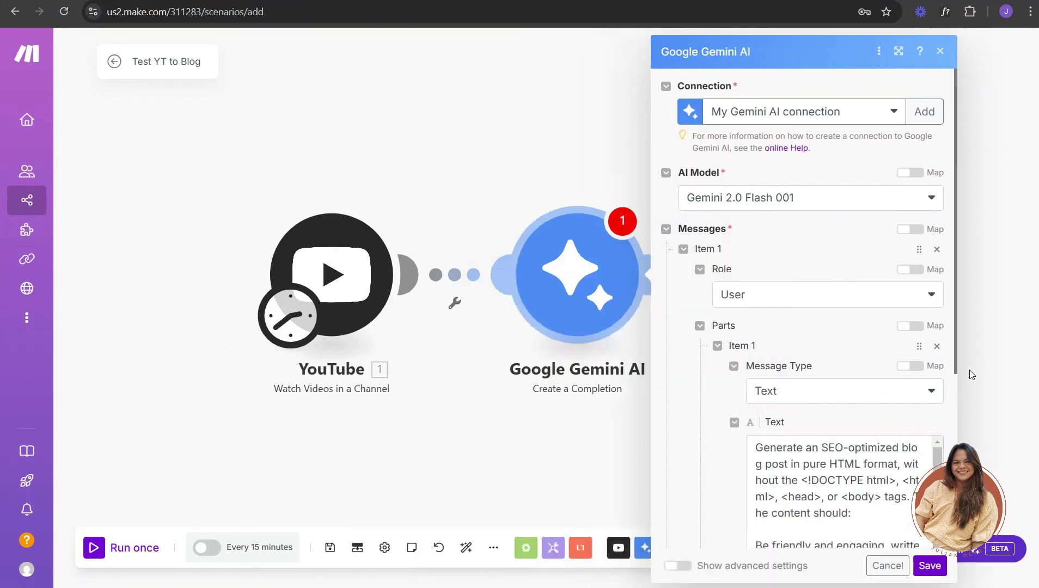
pyautogui.click(872, 515)
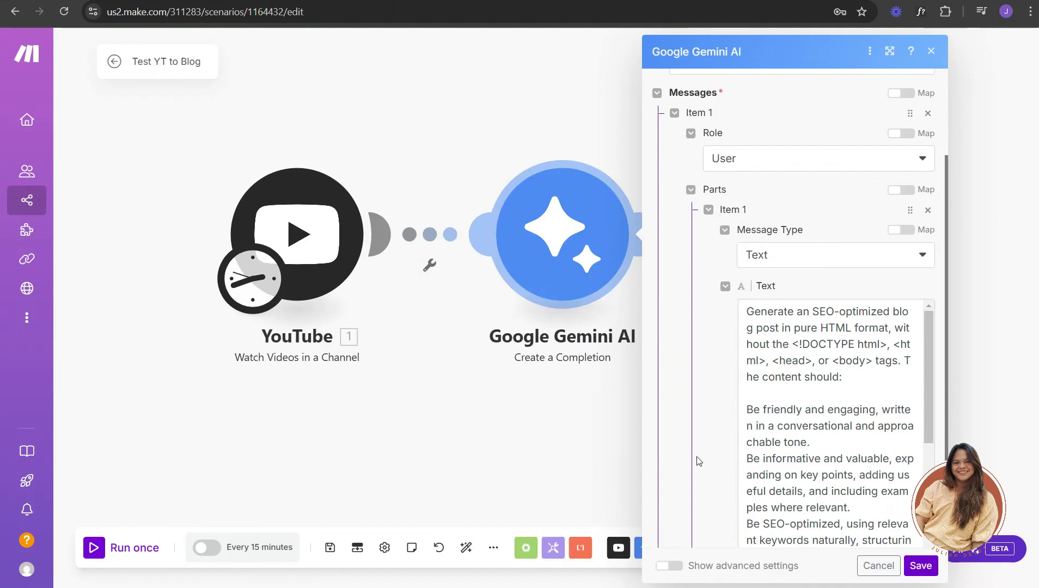
pyautogui.click(864, 377)
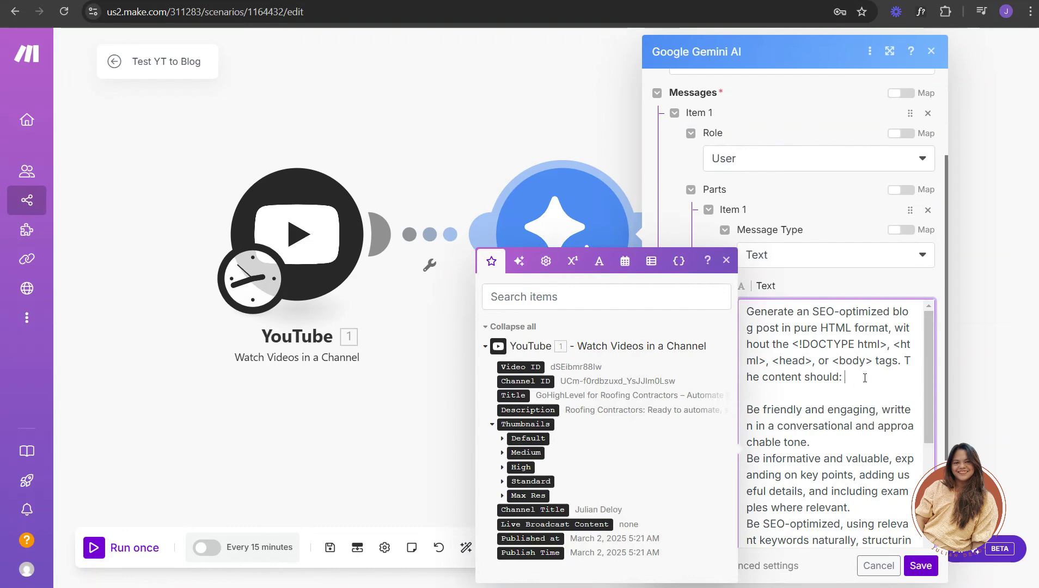
pyautogui.press('super+v')
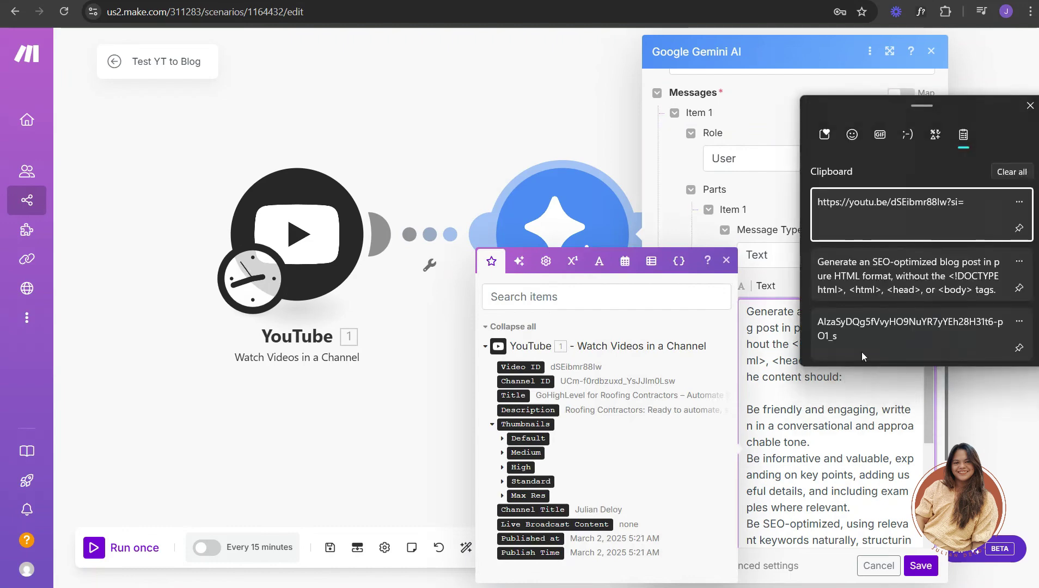
pyautogui.doubleClick(859, 229)
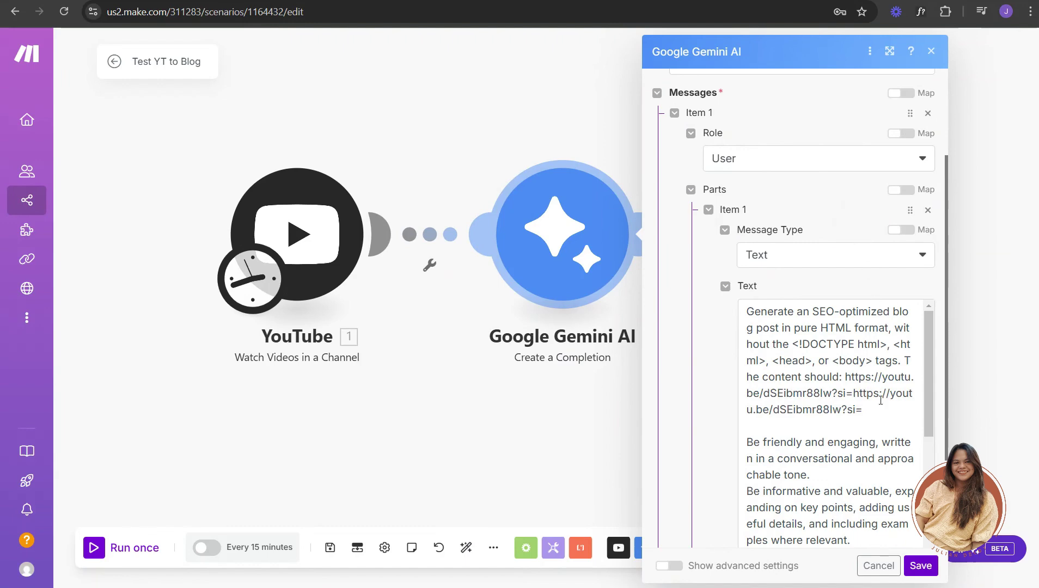
pyautogui.click(881, 407)
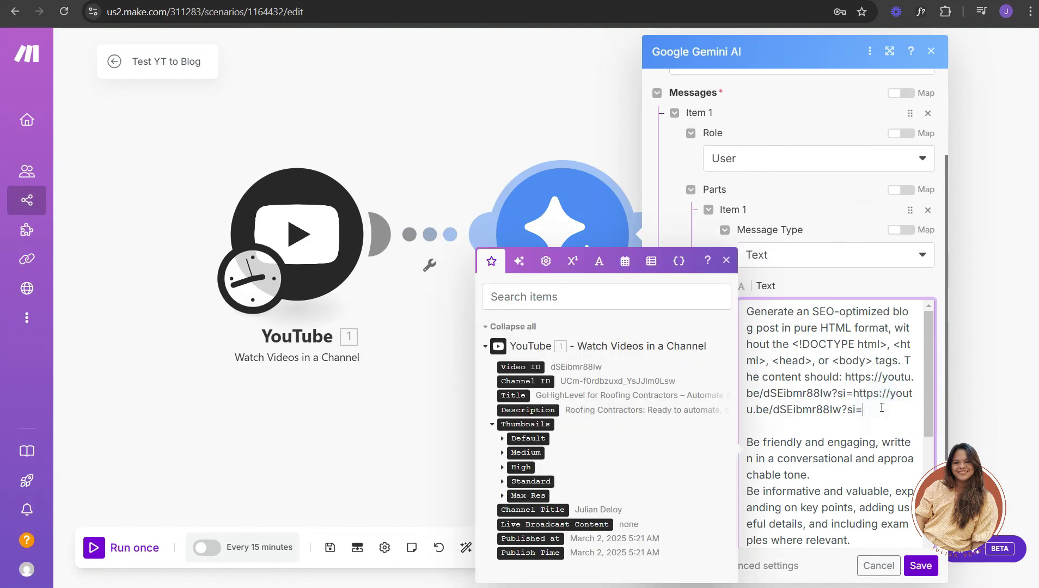
pyautogui.click(524, 367)
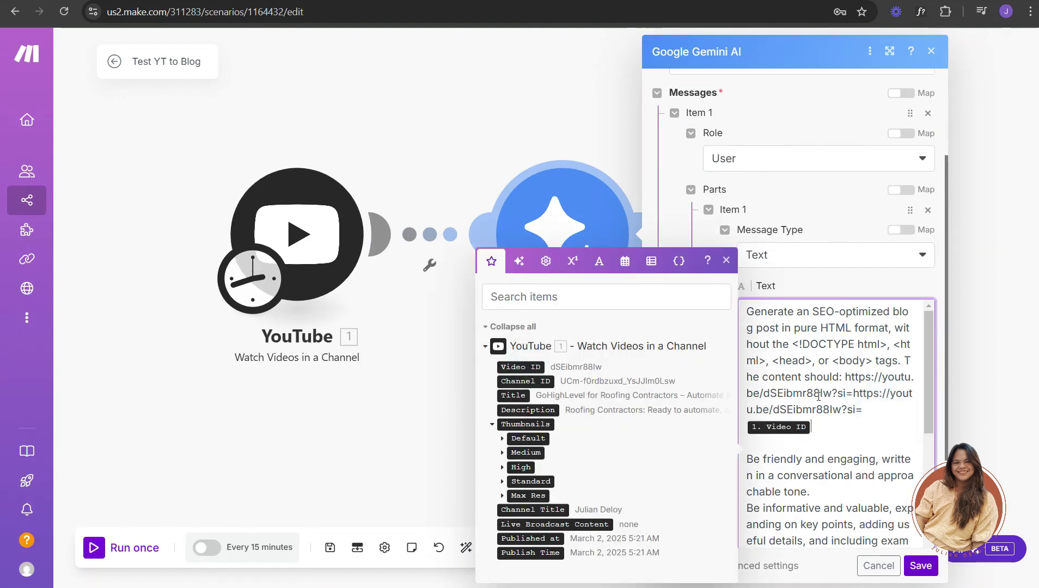
pyautogui.moveTo(855, 423); pyautogui.dragTo(852, 394)
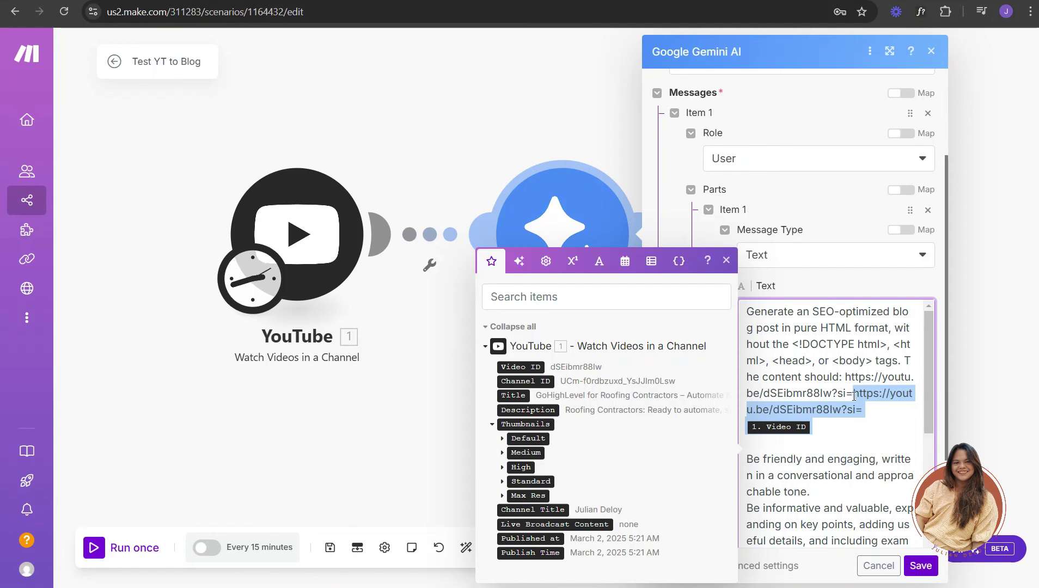
pyautogui.moveTo(865, 428); pyautogui.dragTo(843, 383)
pyautogui.press('BackSpace')
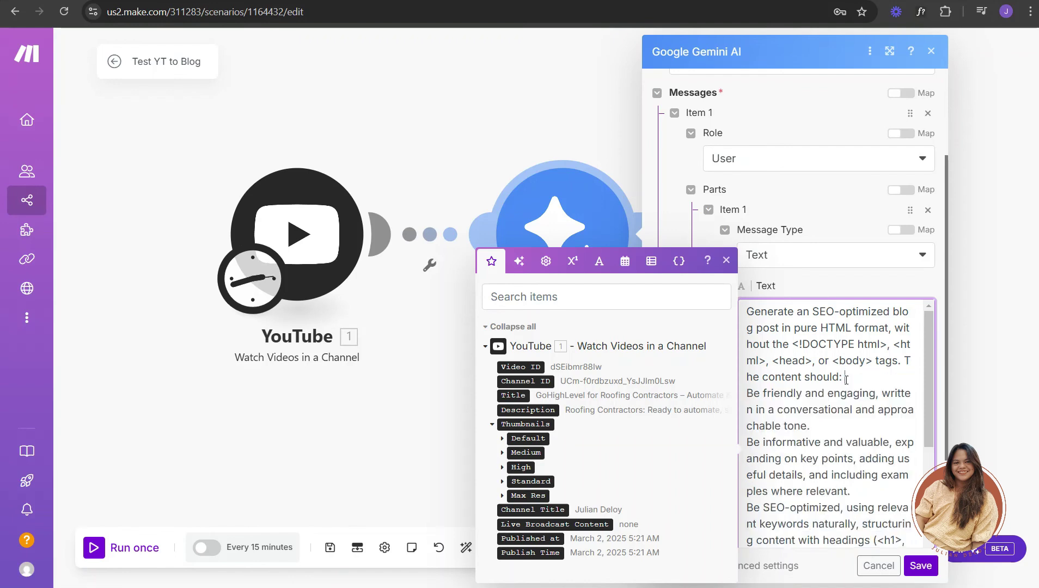
# - Map the YouTube Description after 'The content should:' and save the Gemini module
pyautogui.click(540, 409)
pyautogui.press('Return')
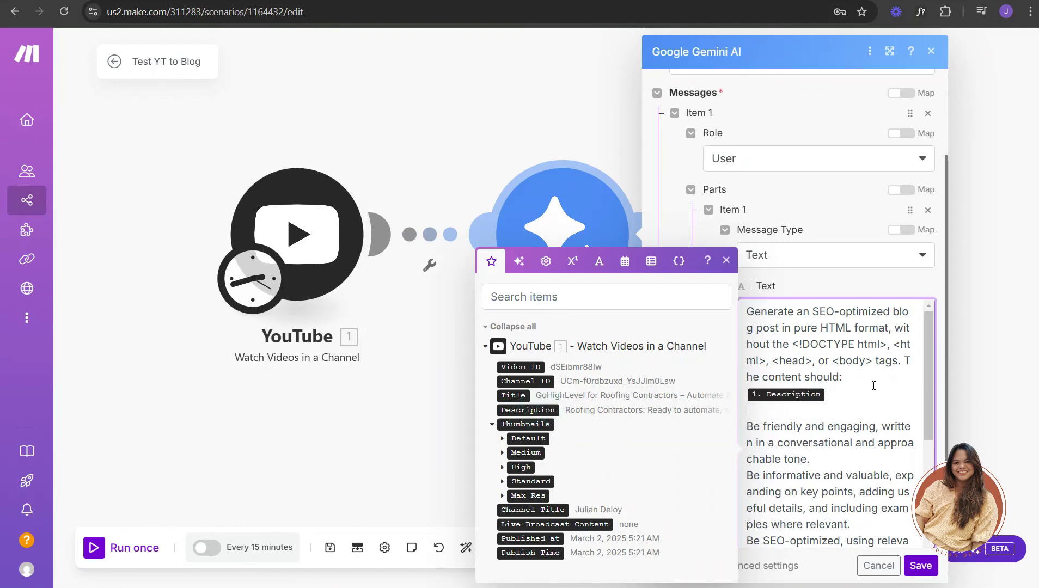
pyautogui.click(873, 391)
pyautogui.click(920, 565)
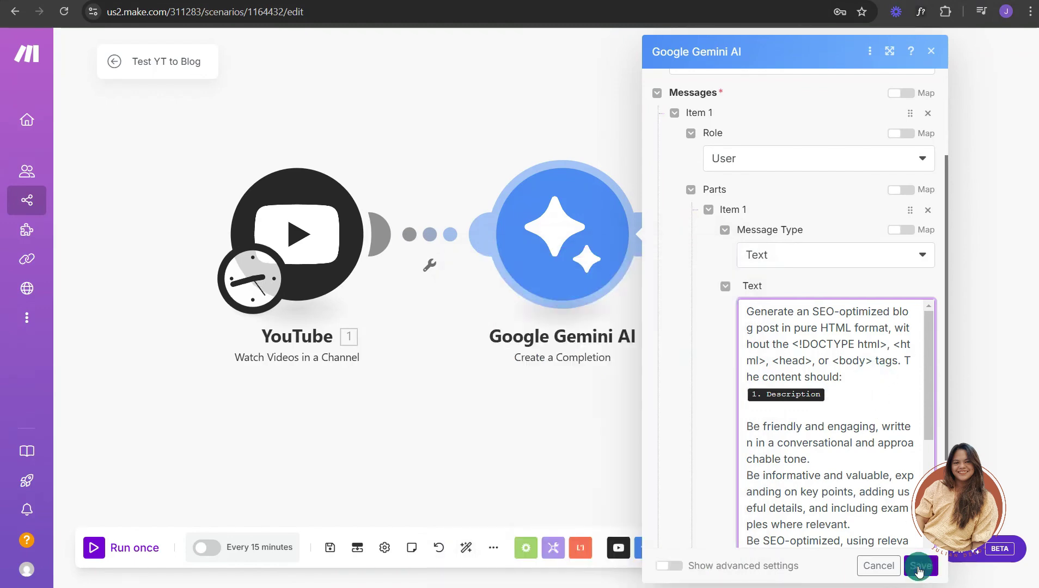
pyautogui.click(763, 373)
# - Add a Blogger 'Create a post' module after Gemini by searching 'blogge'
pyautogui.click(643, 258)
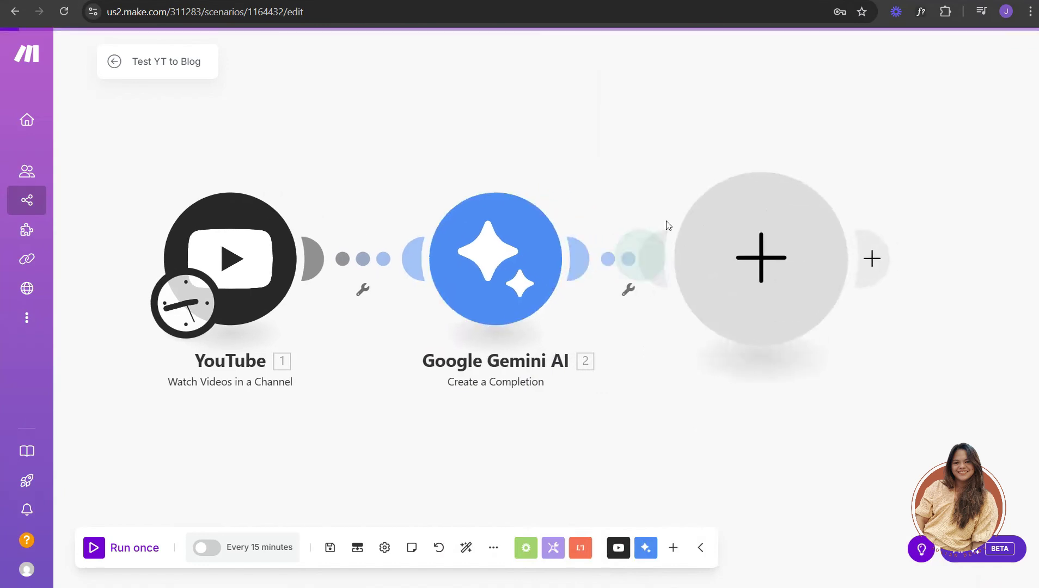
pyautogui.write('blogge')
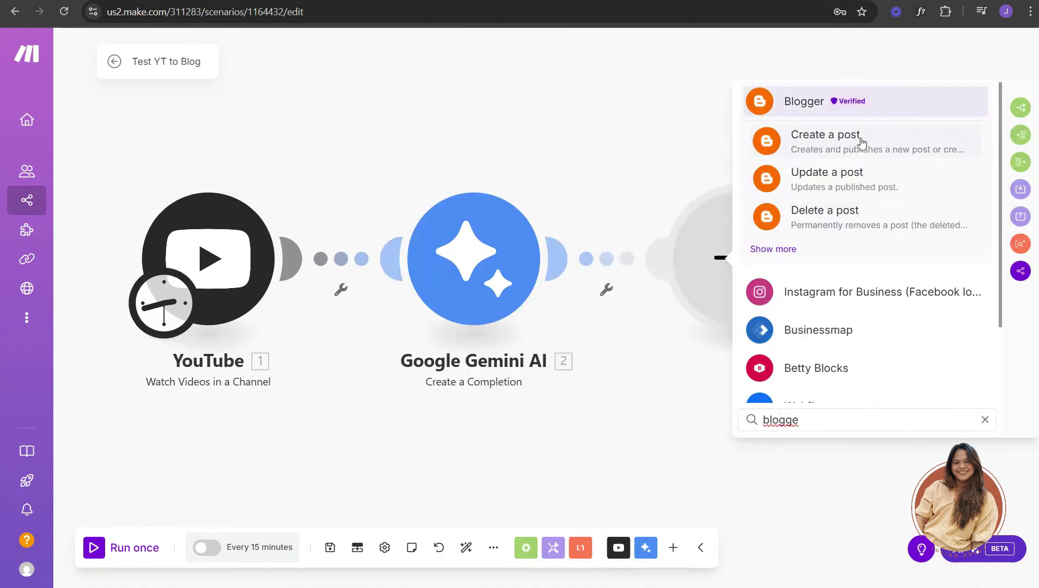
pyautogui.click(838, 137)
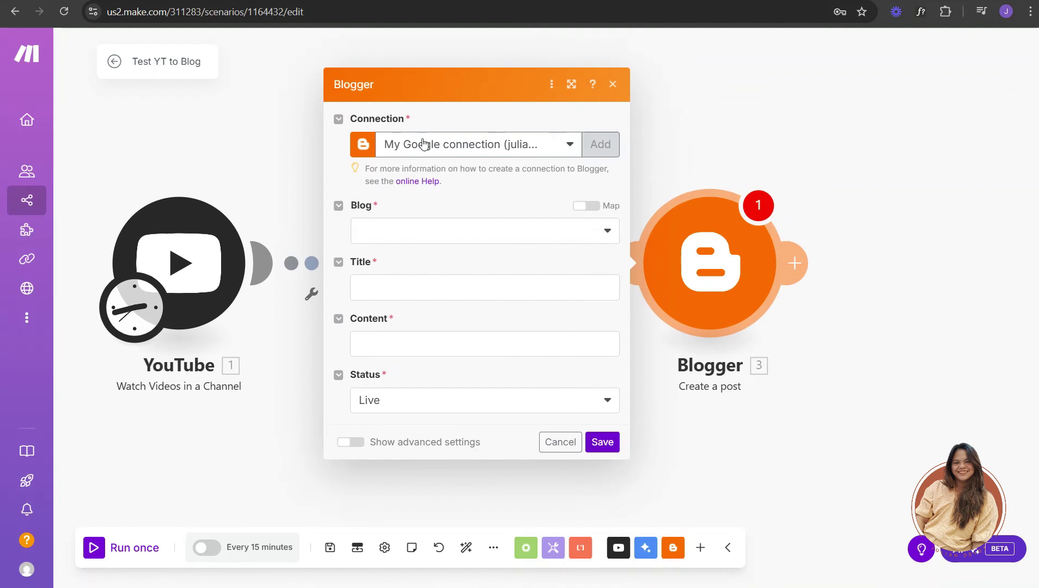
# - Start a new Blogger connection, inspect its name, then close the form without creating it
pyautogui.click(599, 146)
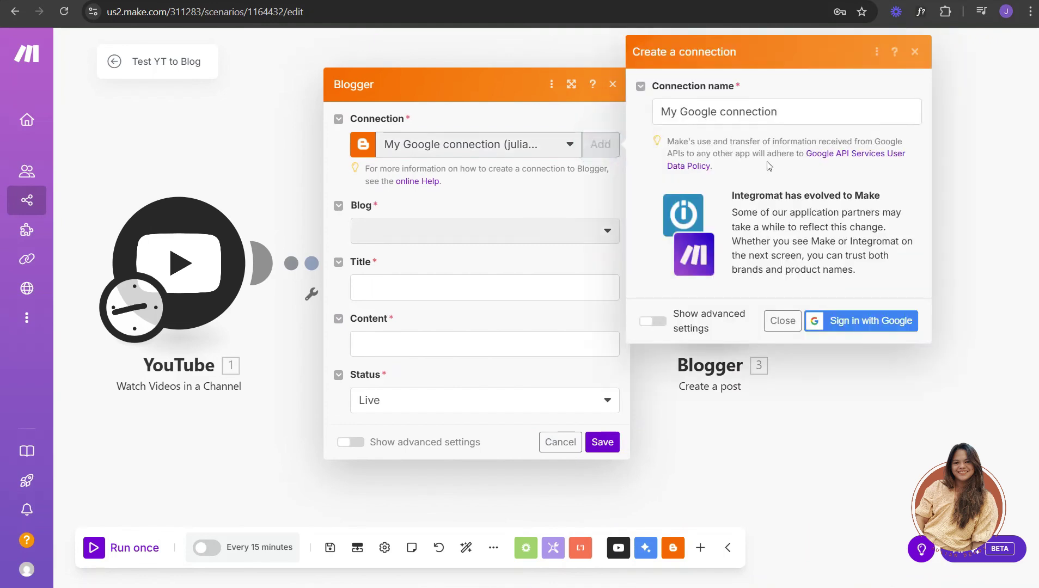
pyautogui.click(689, 111)
pyautogui.moveTo(689, 111); pyautogui.dragTo(800, 111)
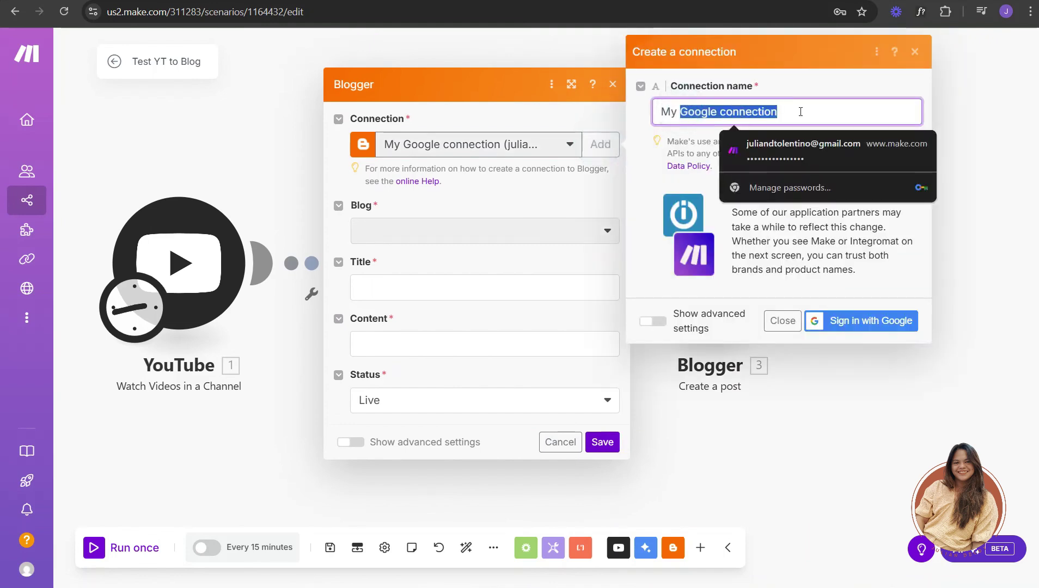
pyautogui.click(852, 288)
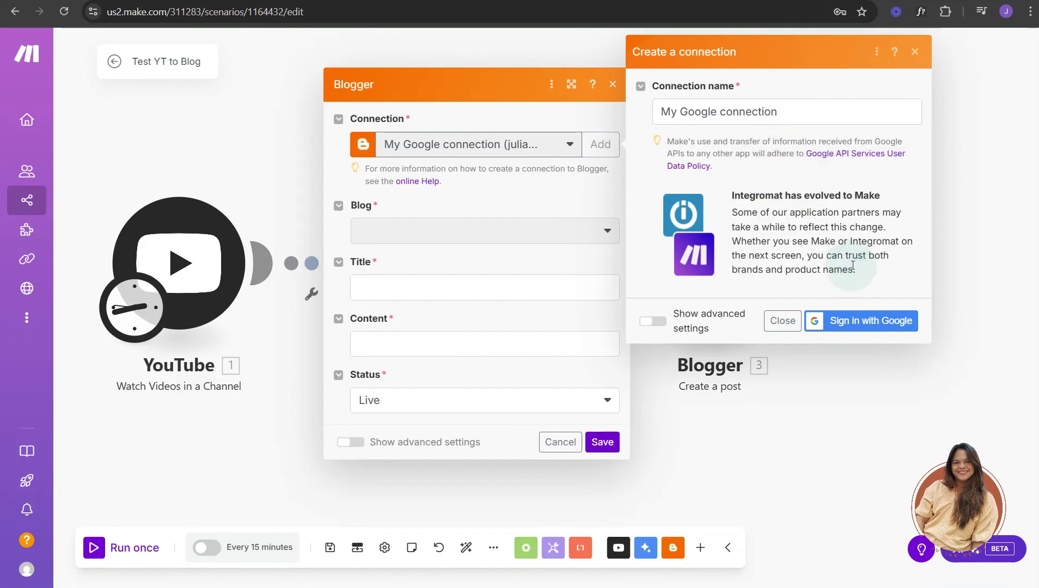
pyautogui.moveTo(873, 278); pyautogui.dragTo(725, 197)
pyautogui.click(823, 233)
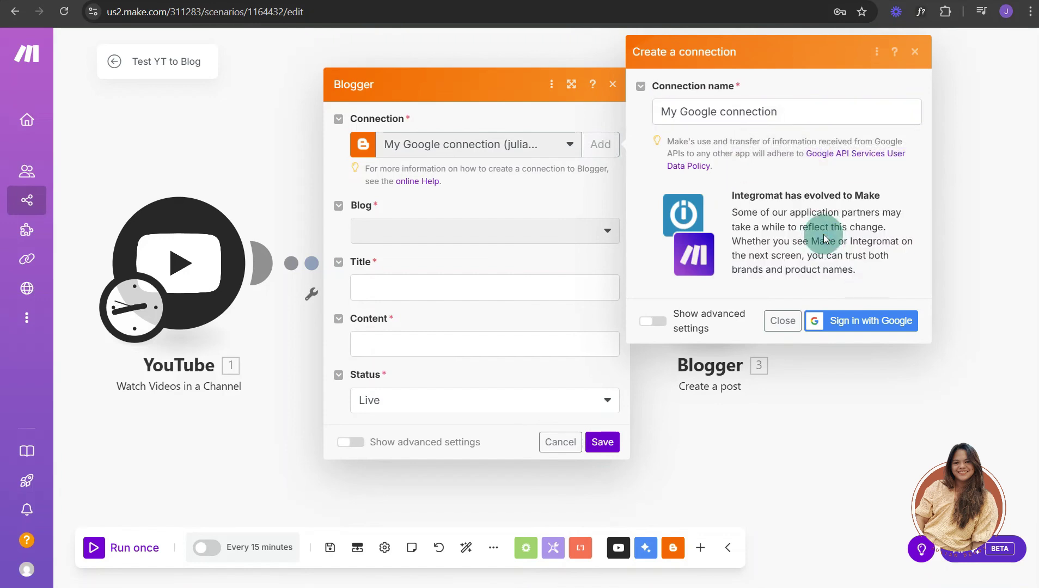
pyautogui.click(502, 189)
pyautogui.click(590, 187)
pyautogui.moveTo(795, 110); pyautogui.dragTo(654, 122)
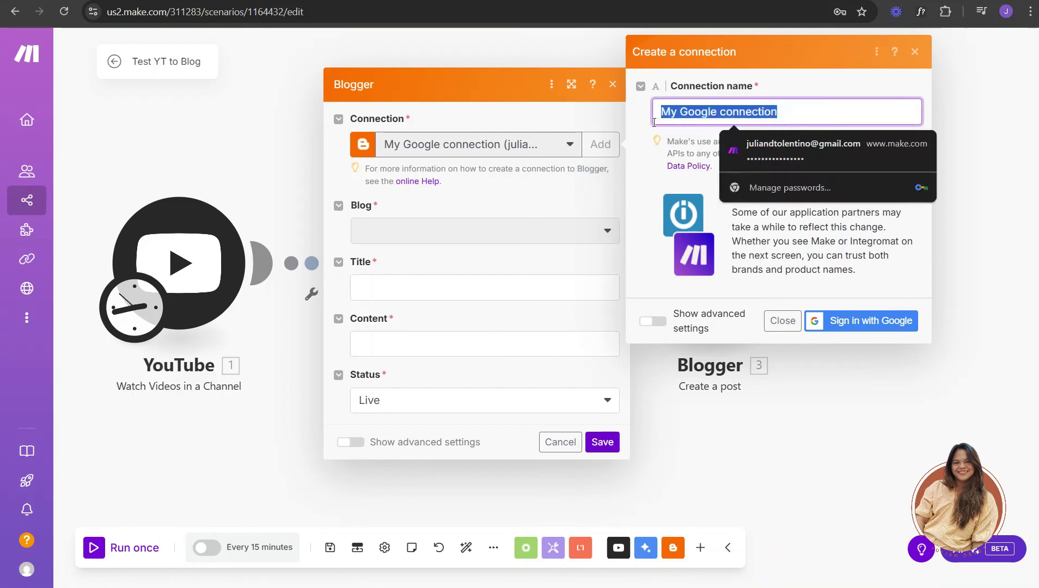
pyautogui.click(914, 54)
# - Check the Blog dropdown, leave it empty, and go to the Youtube blog's Blogger posts page
pyautogui.click(404, 235)
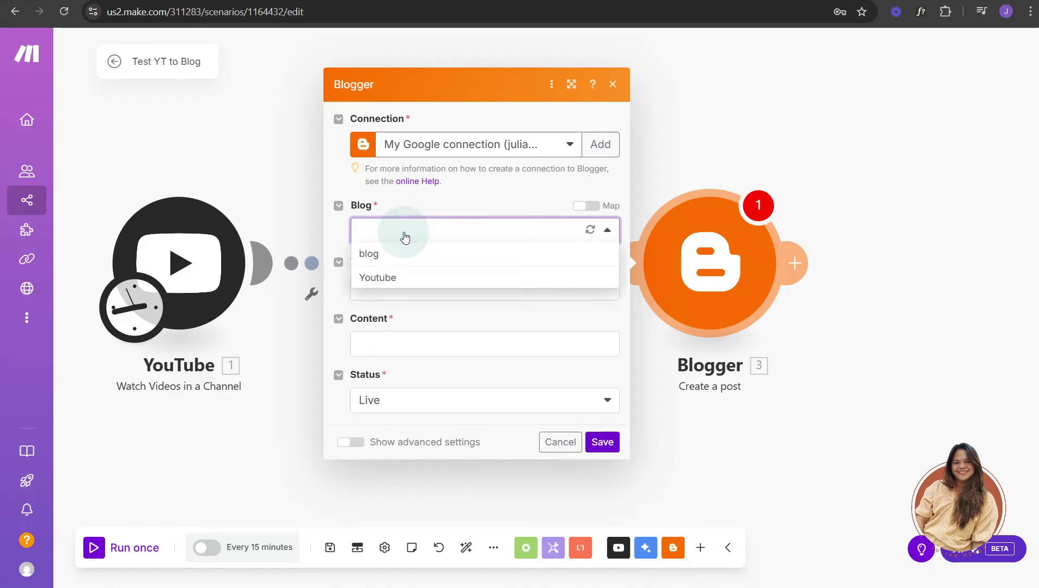
pyautogui.click(406, 229)
pyautogui.click(442, 209)
pyautogui.click(444, 230)
pyautogui.click(481, 190)
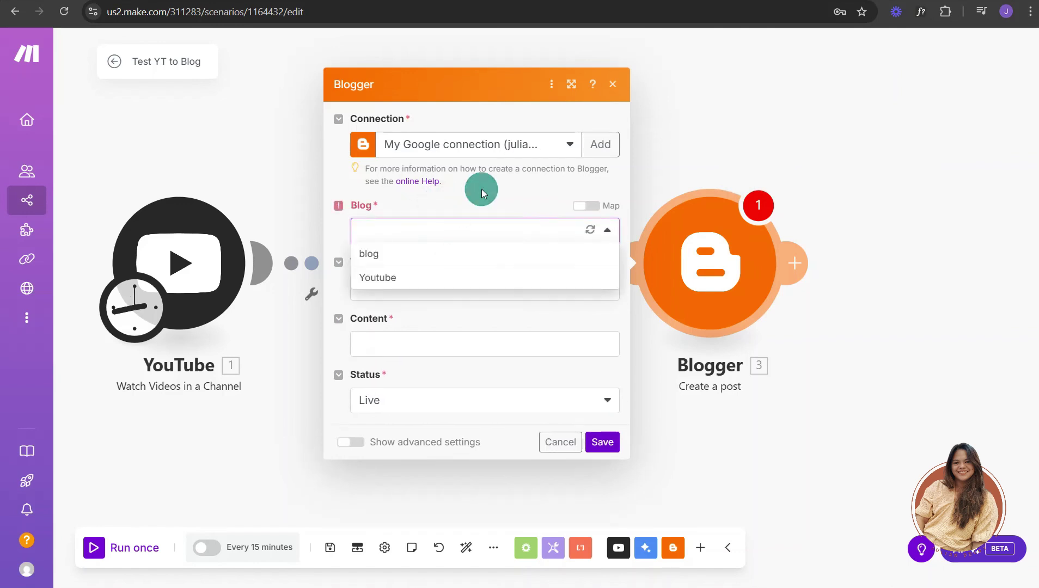
pyautogui.click(262, 2)
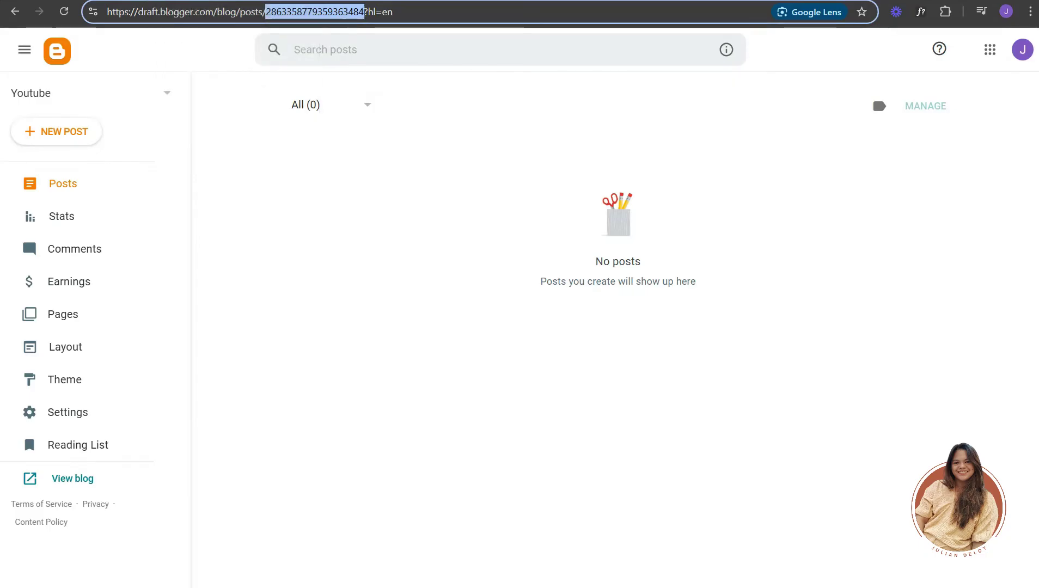
# - Copy the Youtube blog's numeric ID from the Blogger page address
pyautogui.click(333, 11)
pyautogui.moveTo(267, 11); pyautogui.dragTo(368, 13)
pyautogui.rightClick(298, 11)
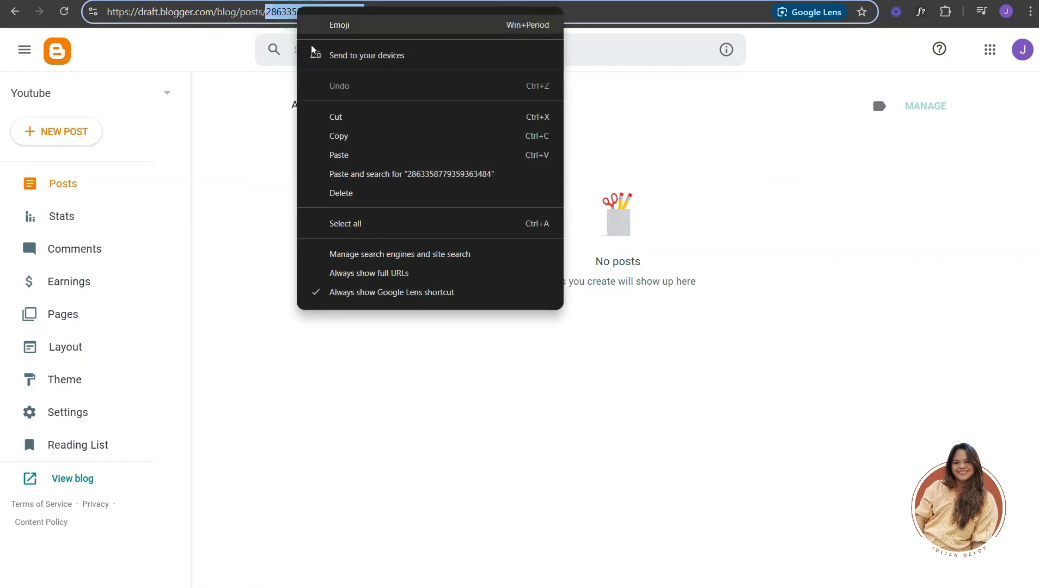
pyautogui.click(348, 137)
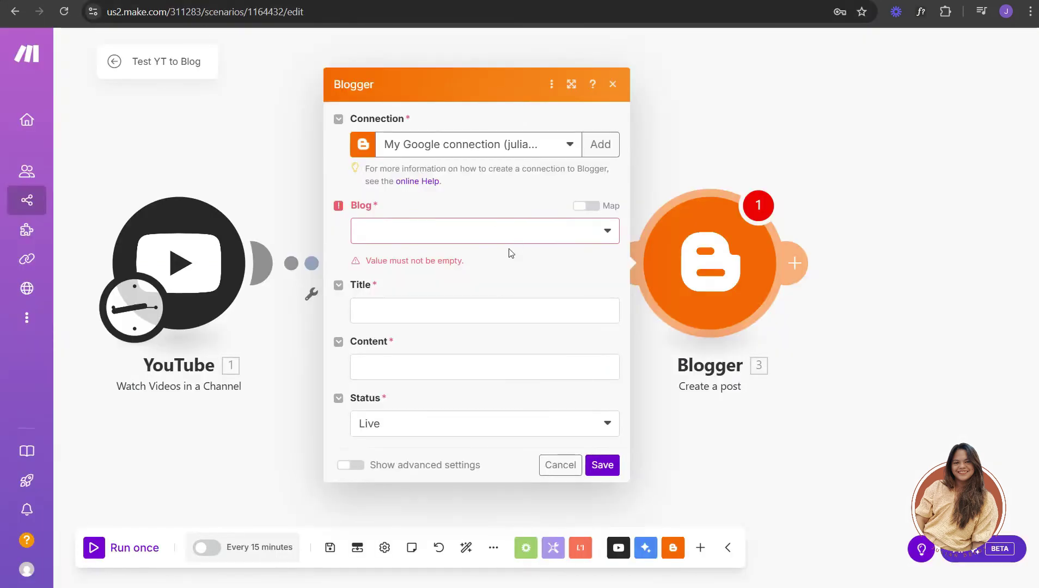
# - Choose the Youtube blog as the Blogger module's destination
pyautogui.rightClick(459, 228)
pyautogui.click(448, 234)
pyautogui.hotkey('ctrl', 'v')
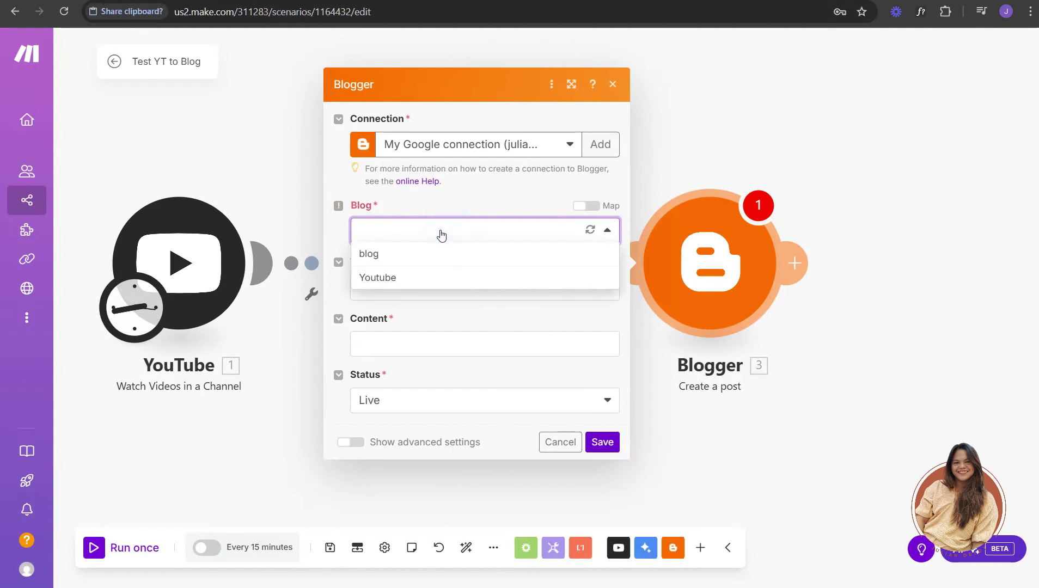
pyautogui.click(434, 228)
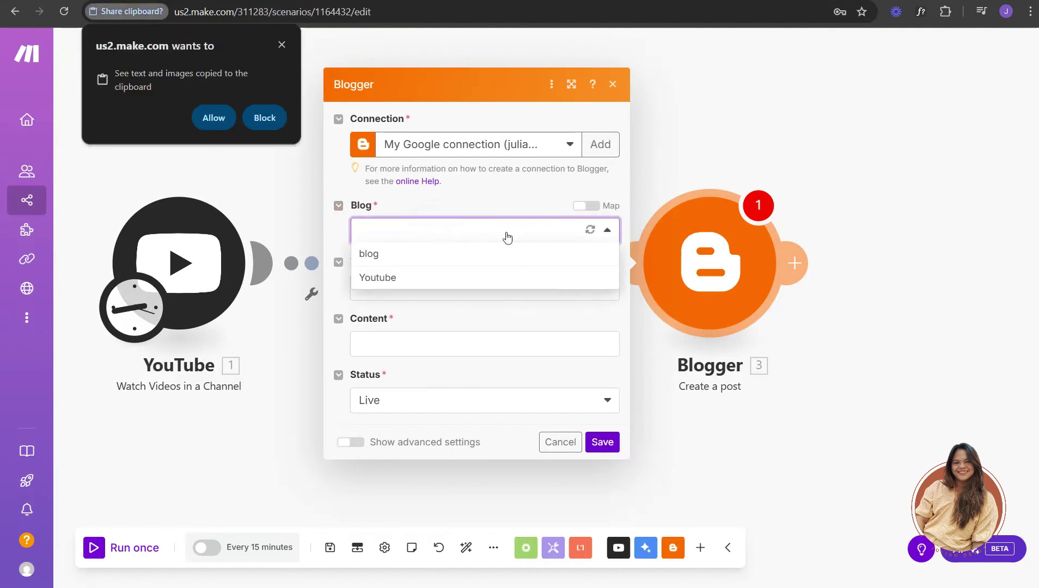
pyautogui.click(276, 47)
pyautogui.click(457, 229)
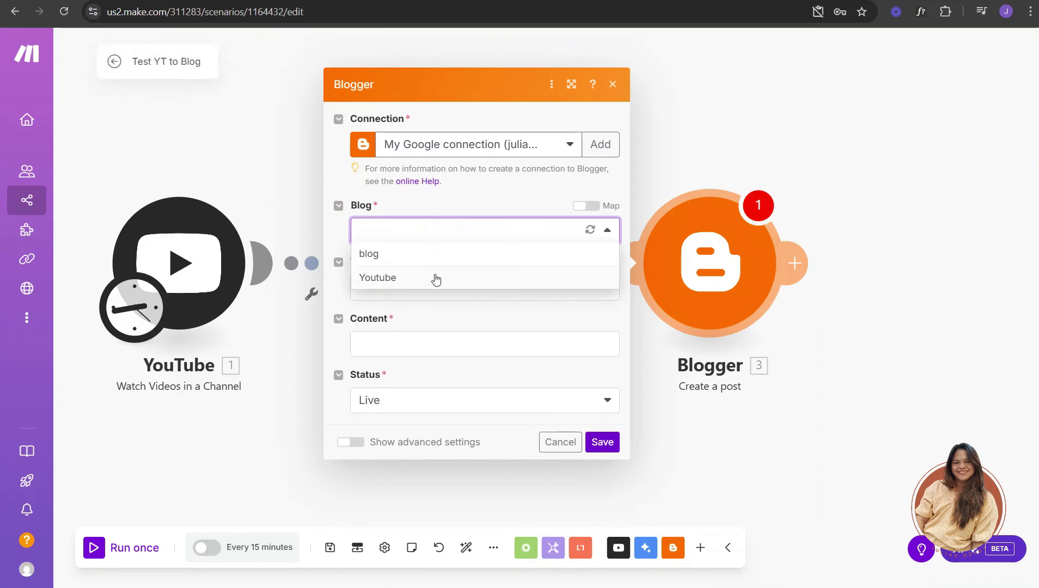
pyautogui.click(435, 278)
# - Map YouTube's video Title into the post Title and Gemini's Result into Content
pyautogui.click(417, 281)
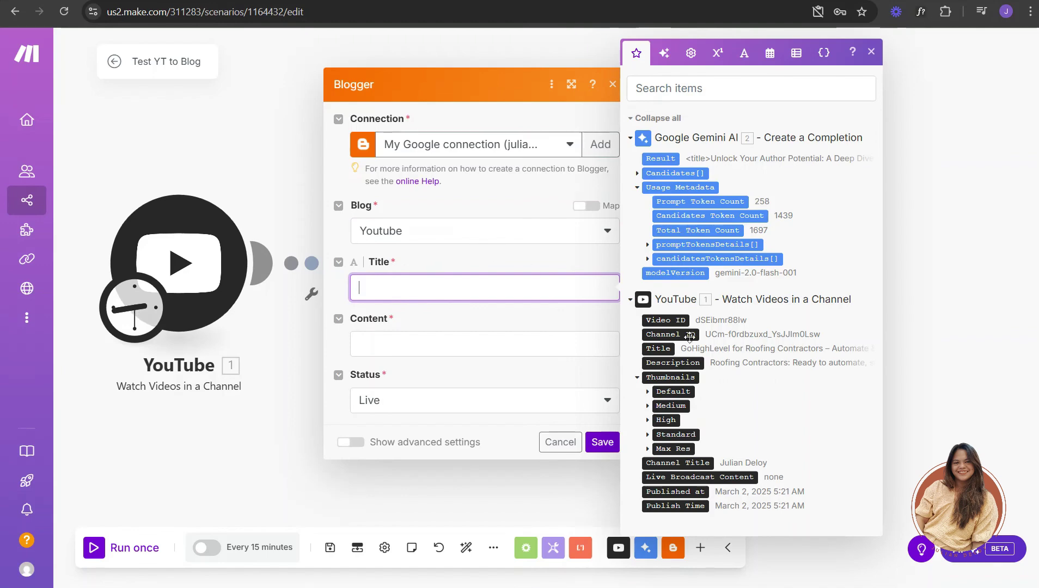
pyautogui.click(659, 349)
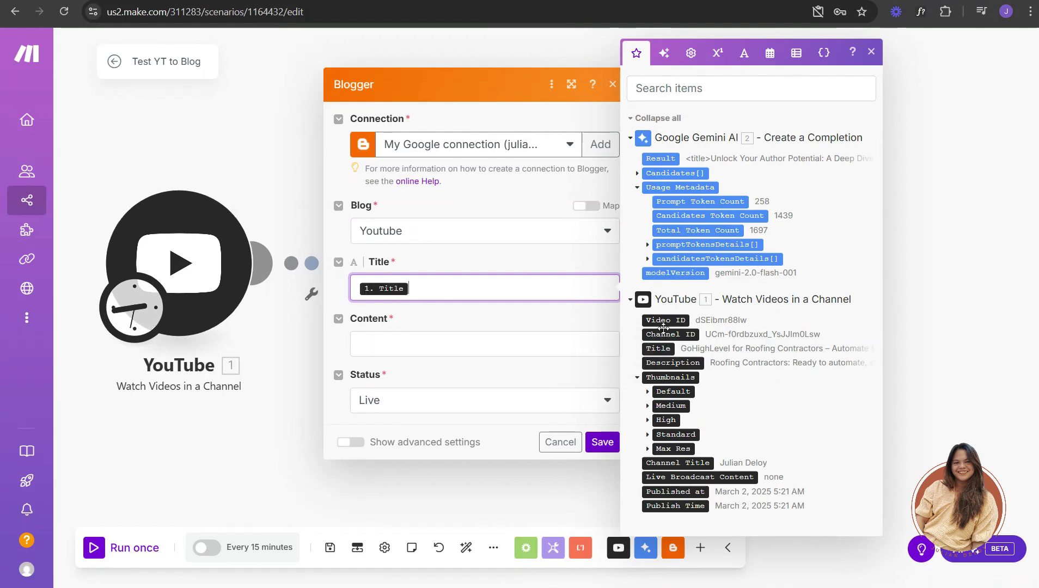
pyautogui.click(461, 347)
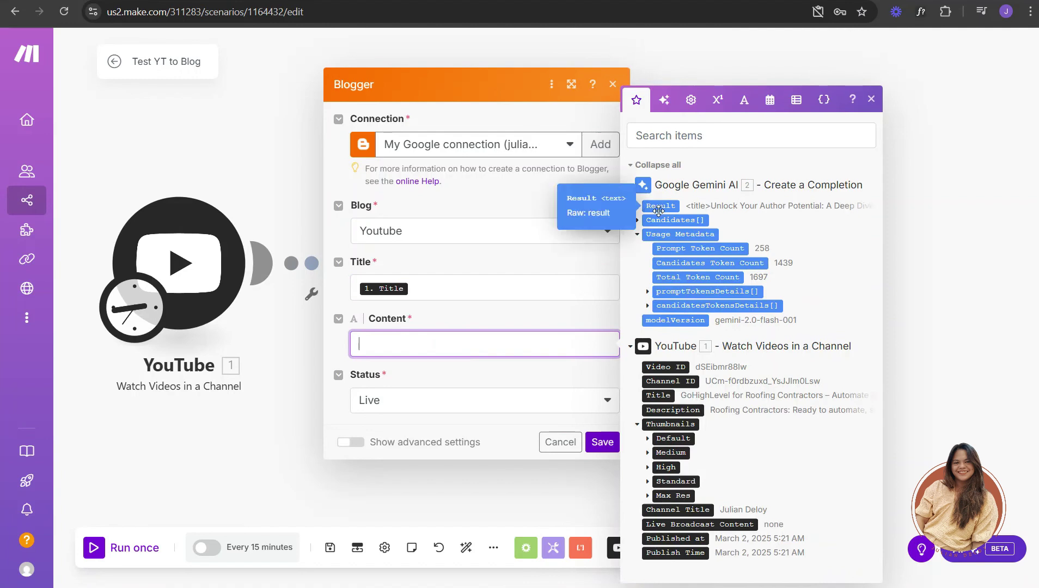
pyautogui.click(666, 206)
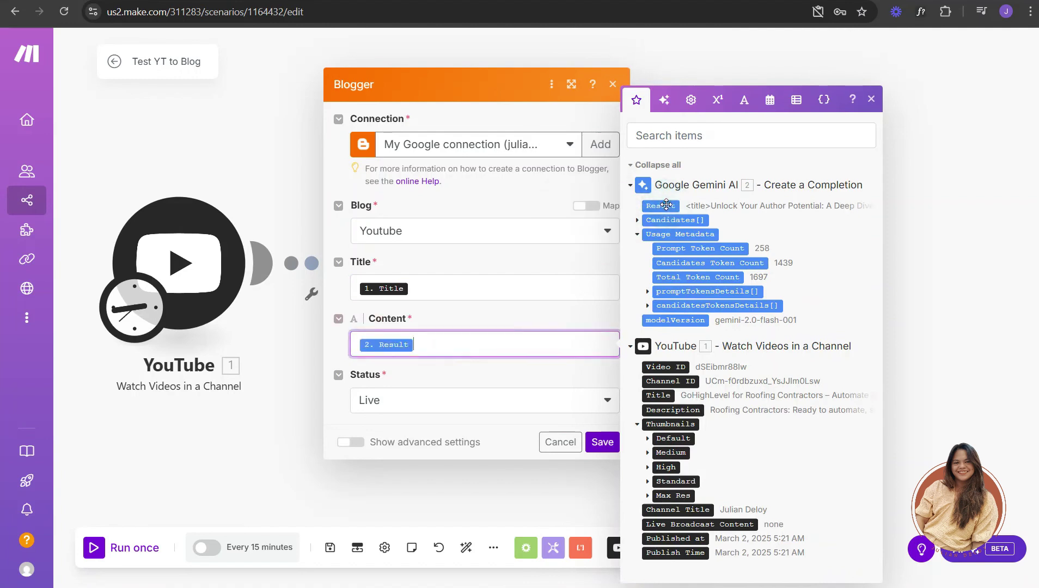
# - Keep the post status Live and save the Blogger module
pyautogui.click(434, 399)
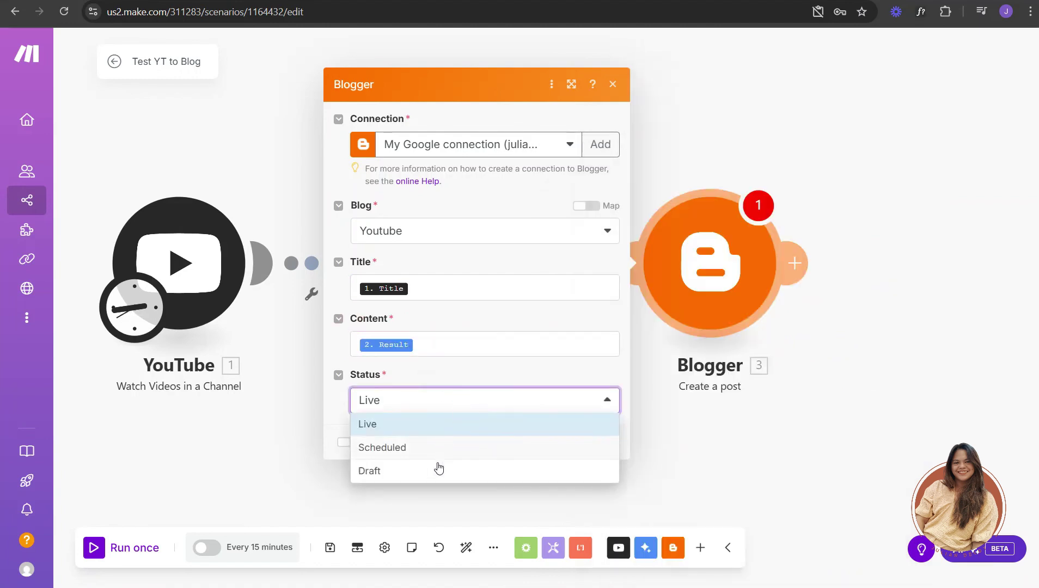
pyautogui.click(429, 447)
pyautogui.click(440, 399)
pyautogui.click(442, 424)
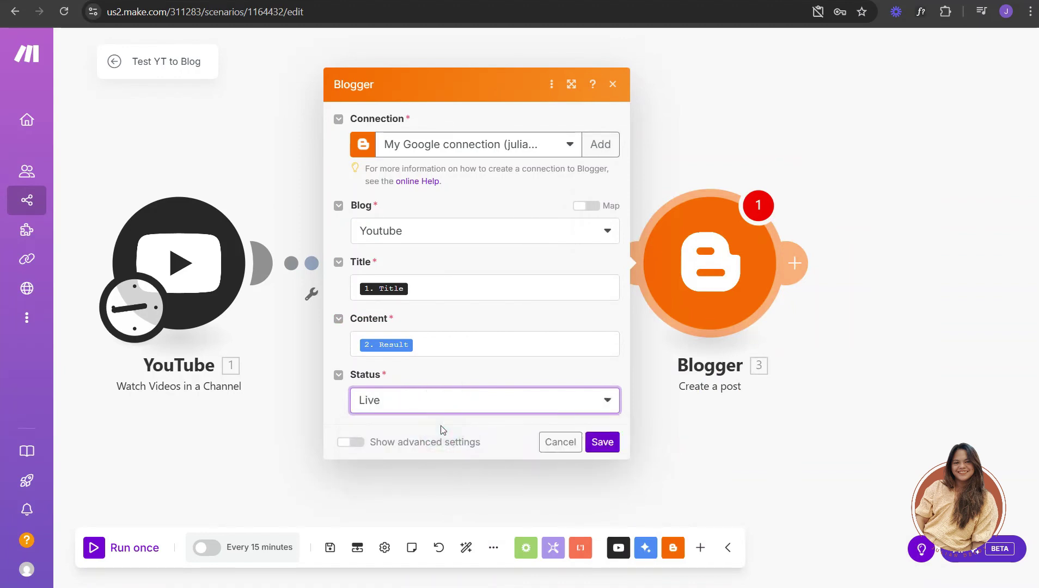
pyautogui.click(602, 441)
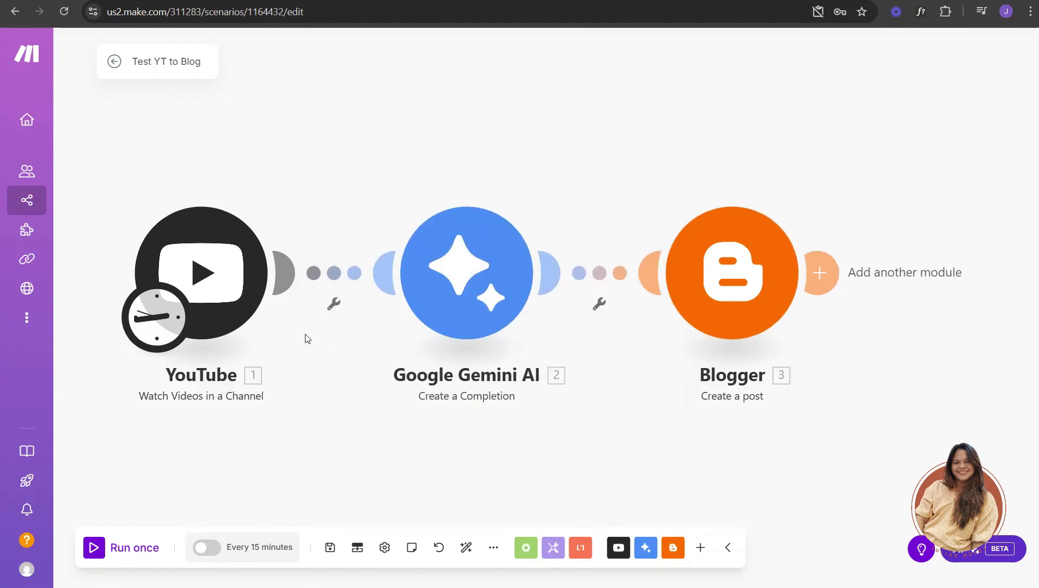
# - Start the YouTube trigger from the GoHighLevel roofing contractors video, then run the scenario once
pyautogui.rightClick(234, 235)
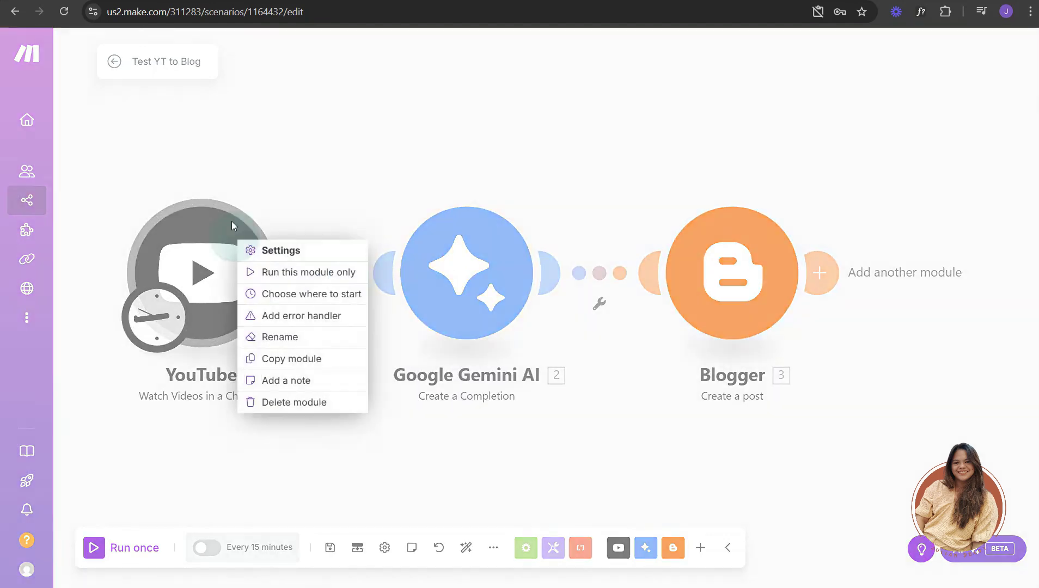
pyautogui.click(325, 294)
pyautogui.click(346, 300)
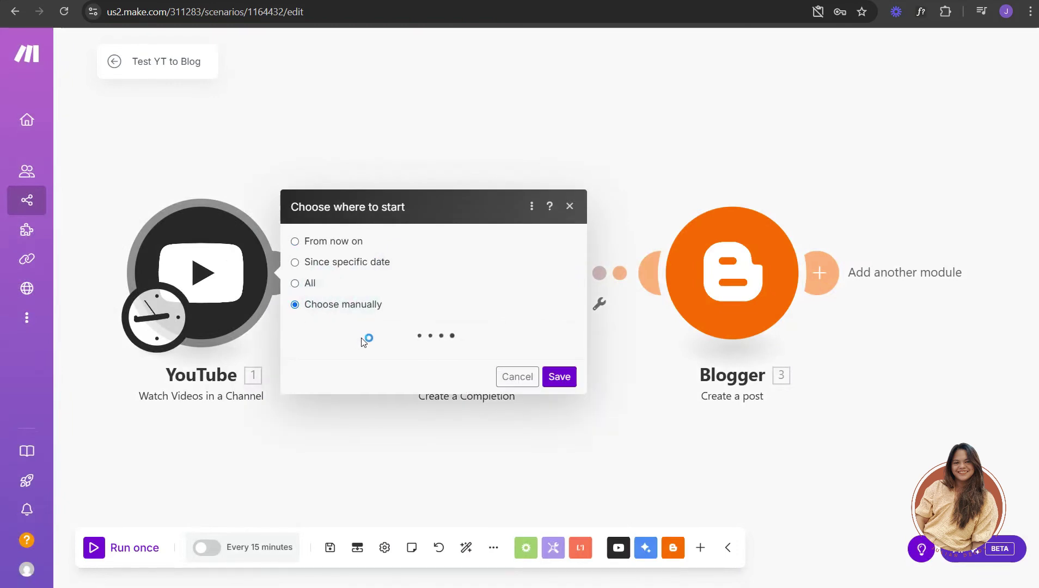
pyautogui.click(430, 300)
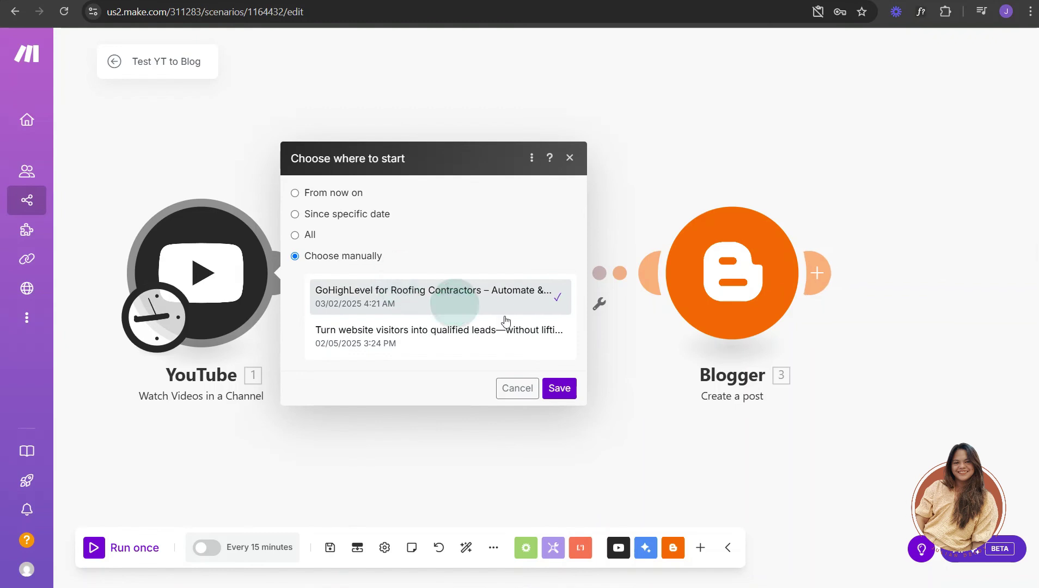
pyautogui.click(557, 390)
pyautogui.click(302, 470)
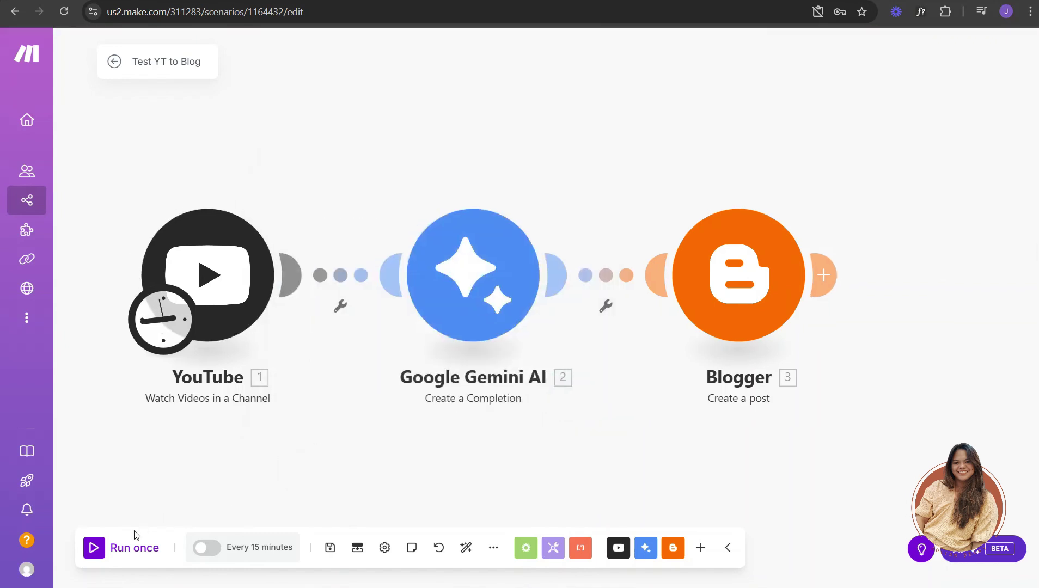
pyautogui.click(135, 546)
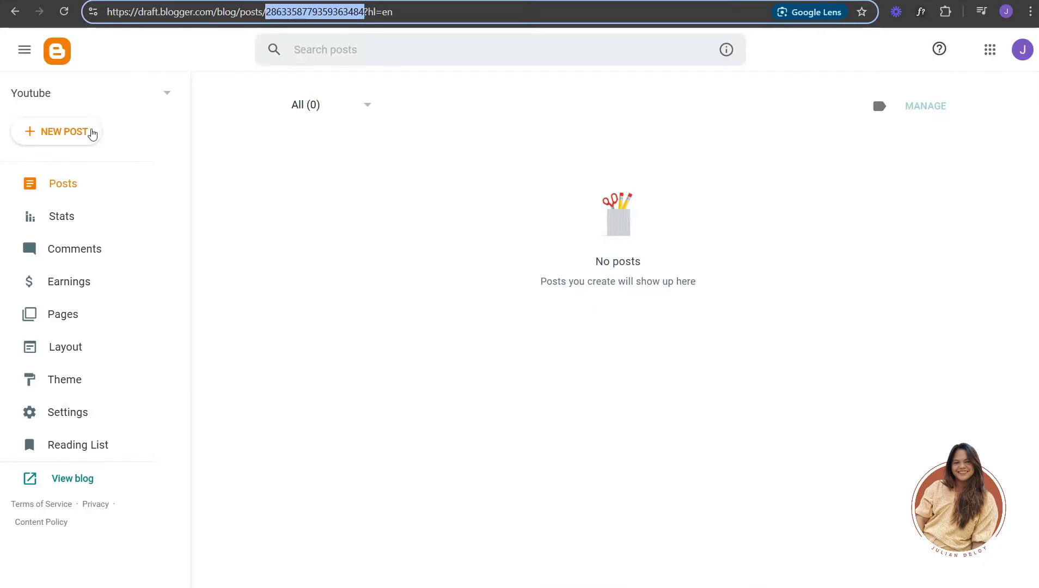
# - Keep the Youtube blog selected and open the new GoHighLevel roofing post live
pyautogui.click(69, 100)
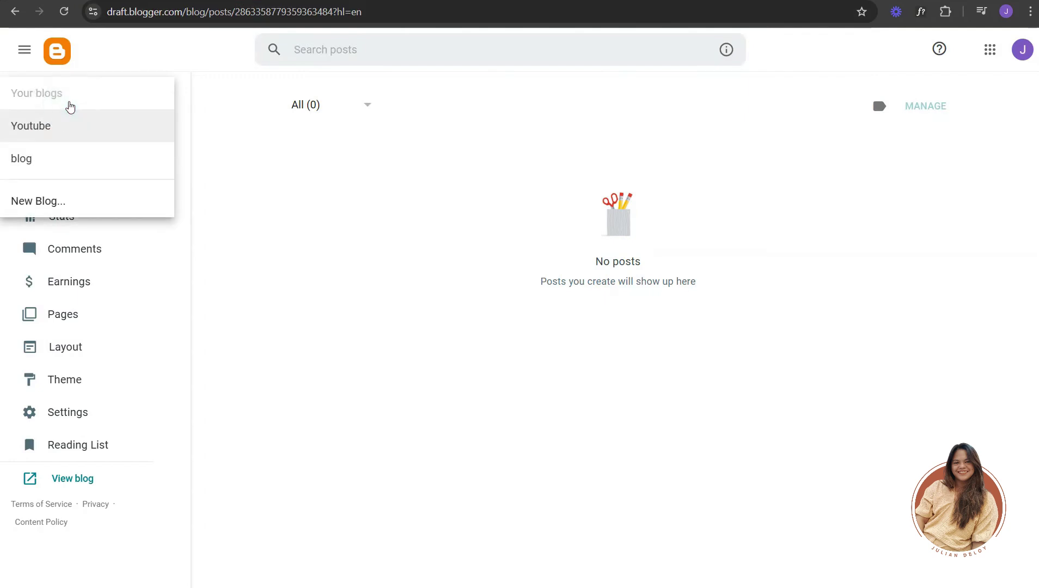
pyautogui.click(69, 102)
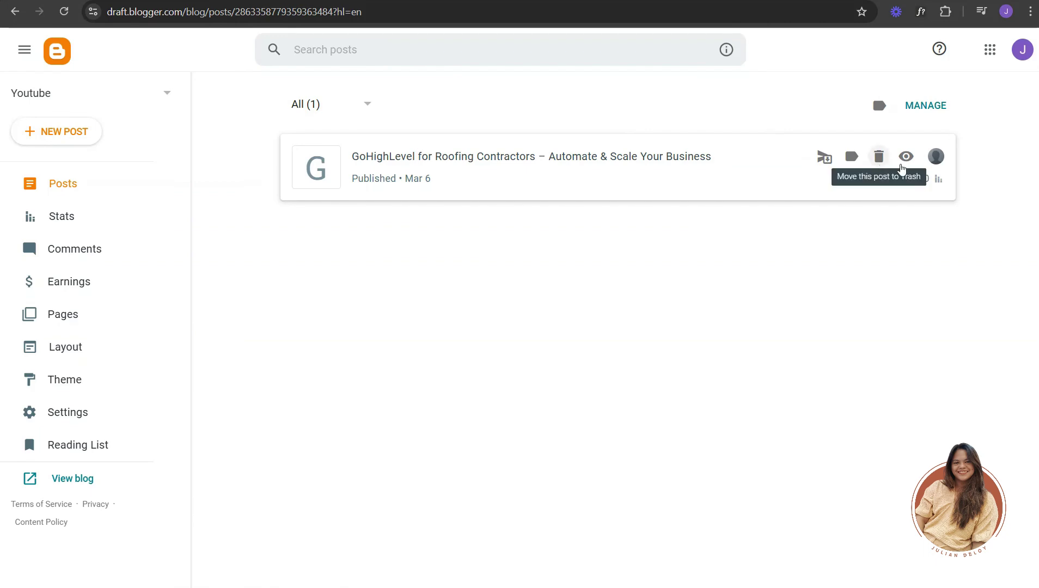
pyautogui.click(904, 157)
# - Scroll through the published post to review Gemini's article
pyautogui.moveTo(362, 201); pyautogui.dragTo(588, 419)
pyautogui.scroll(-12, 577, 327)
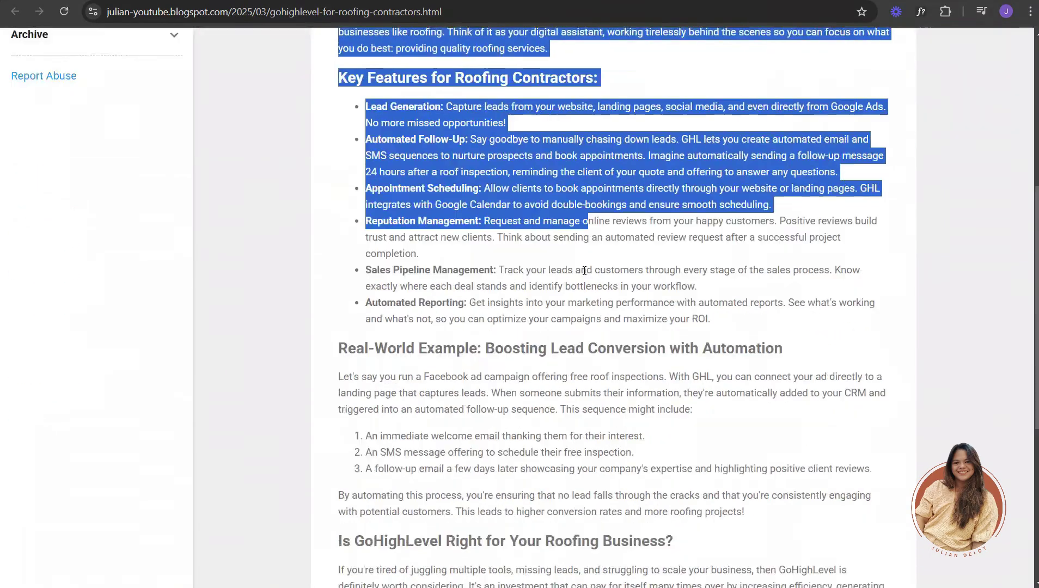
pyautogui.scroll(-4, 584, 271)
pyautogui.moveTo(626, 351); pyautogui.dragTo(341, 115)
pyautogui.scroll(6, 436, 172)
pyautogui.scroll(5, 370, 195)
pyautogui.click(470, 222)
pyautogui.scroll(2, 469, 222)
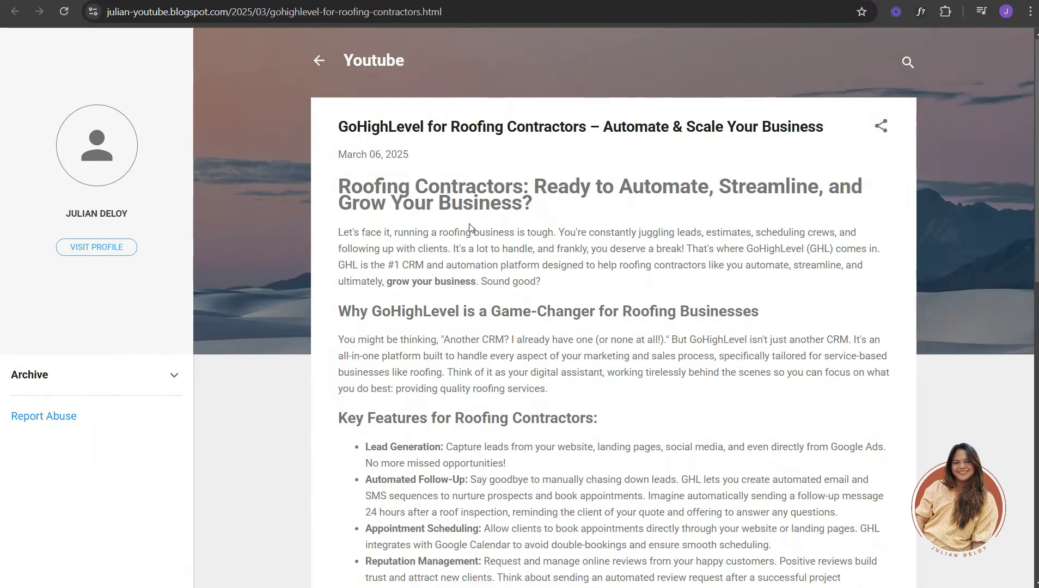